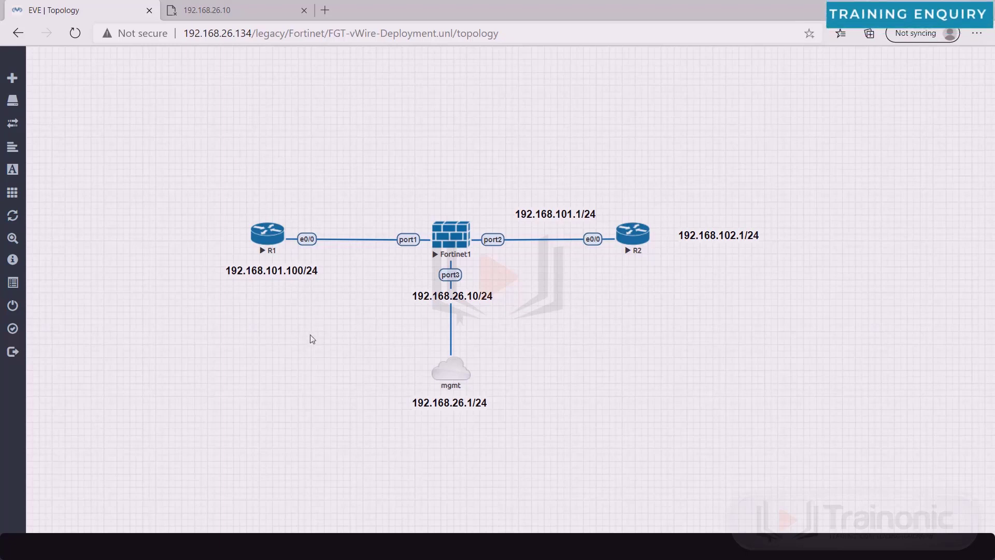
# Try box-selecting R1, the 192.168.101.1 and 192.168.102.1 labels, and Fortinet1, then clear the selection
pyautogui.moveTo(319, 336); pyautogui.dragTo(237, 174)
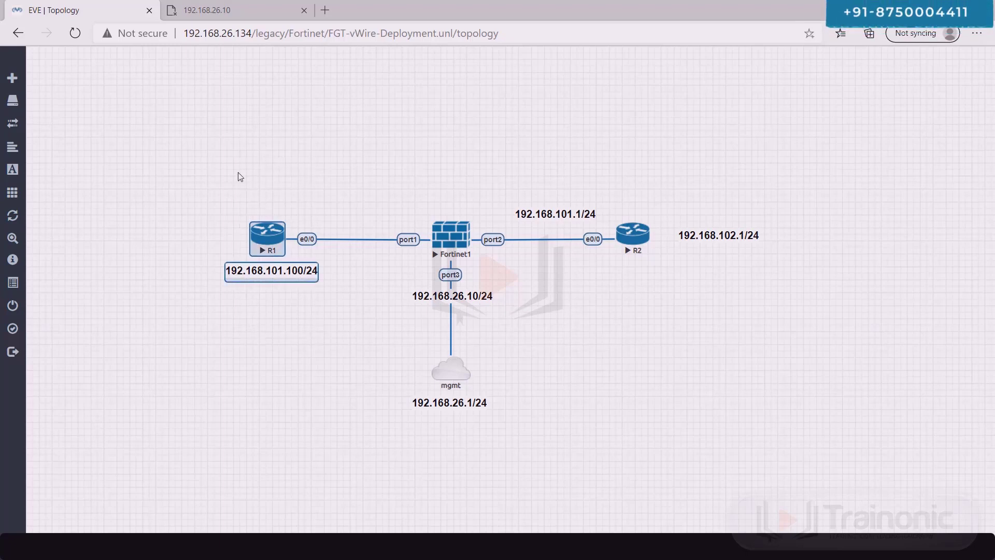
pyautogui.moveTo(604, 294); pyautogui.dragTo(515, 190)
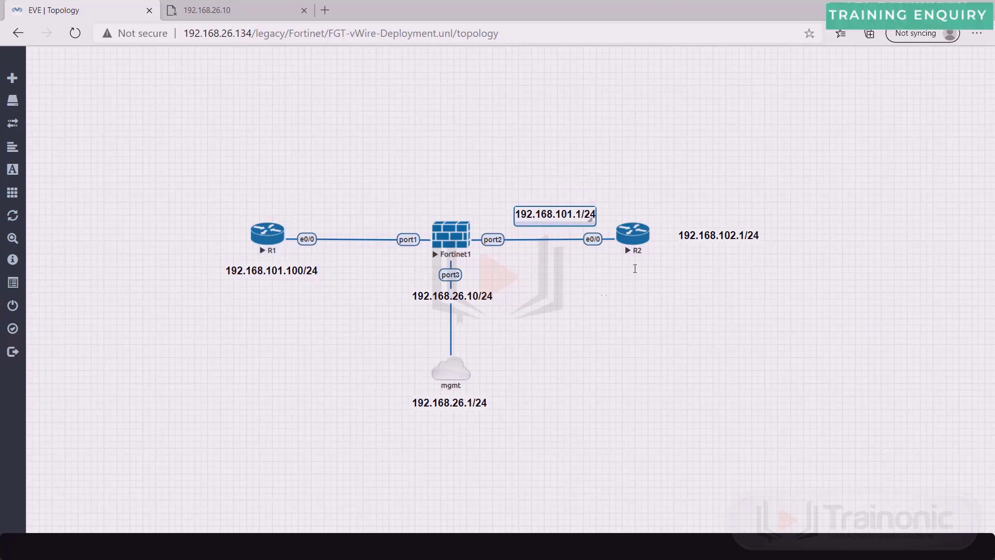
pyautogui.moveTo(819, 326); pyautogui.dragTo(654, 189)
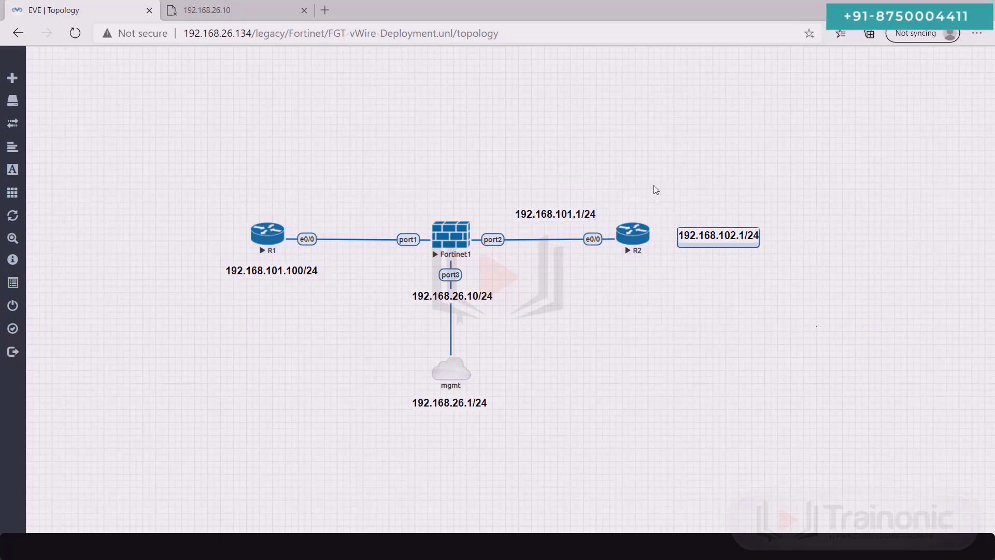
pyautogui.click(718, 313)
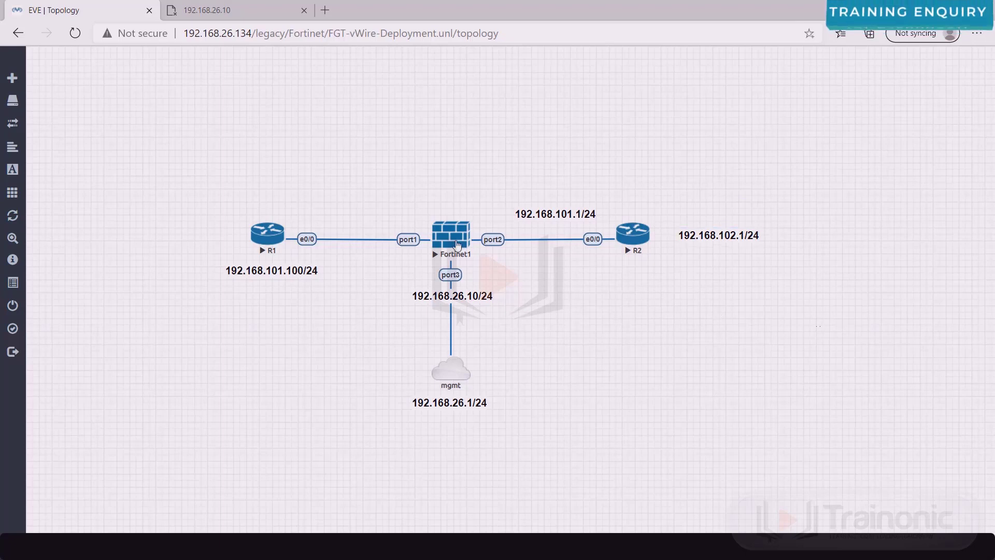
pyautogui.moveTo(415, 222); pyautogui.dragTo(572, 343)
pyautogui.click(571, 346)
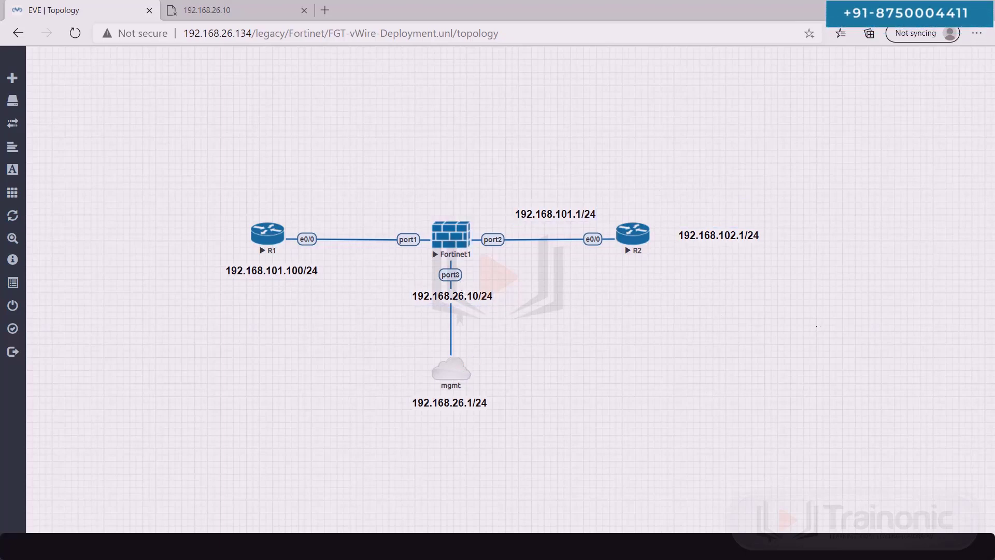
# Box-select the entire topology, including routers, firewall, cloud and labels, and drag it upward
pyautogui.moveTo(278, 173); pyautogui.dragTo(420, 280)
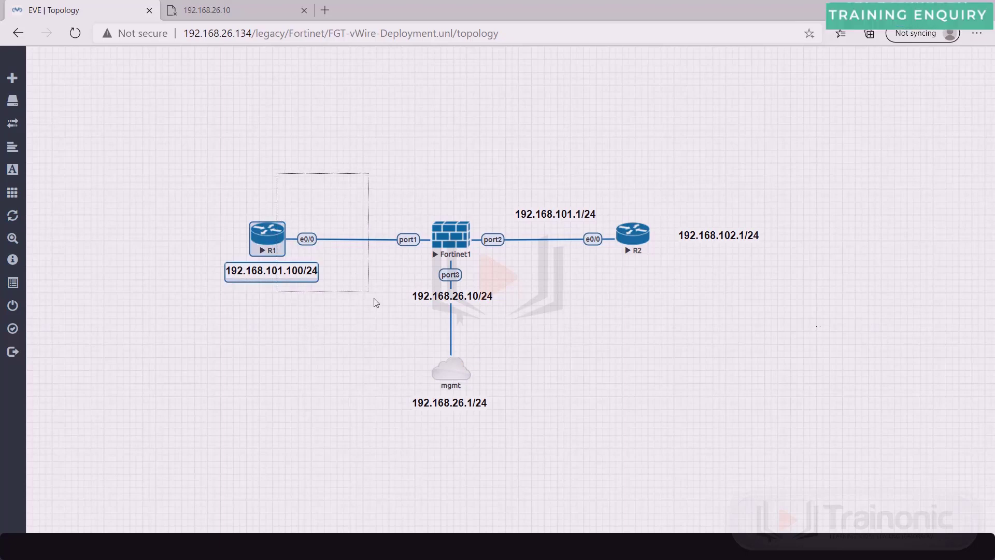
pyautogui.moveTo(489, 173); pyautogui.dragTo(624, 270)
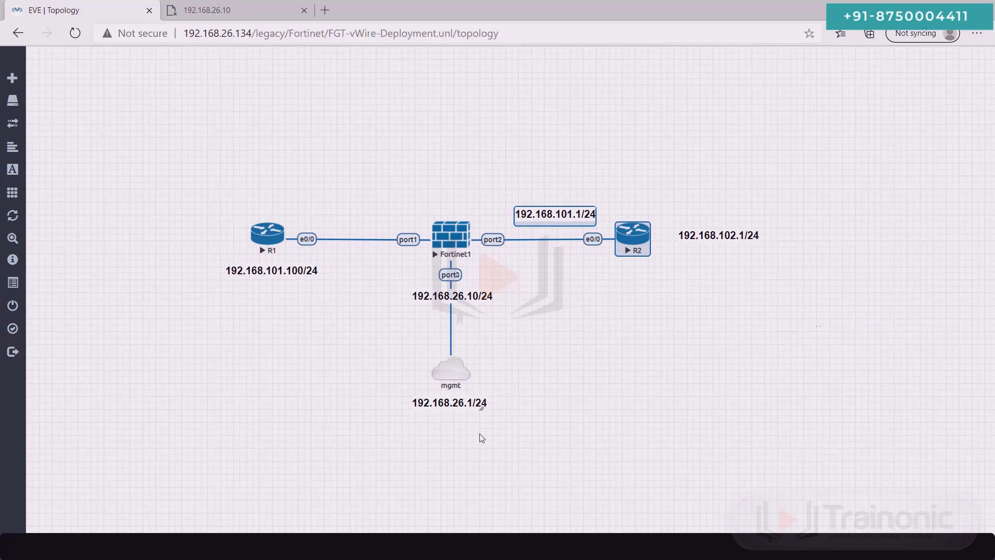
pyautogui.moveTo(484, 443); pyautogui.dragTo(387, 273)
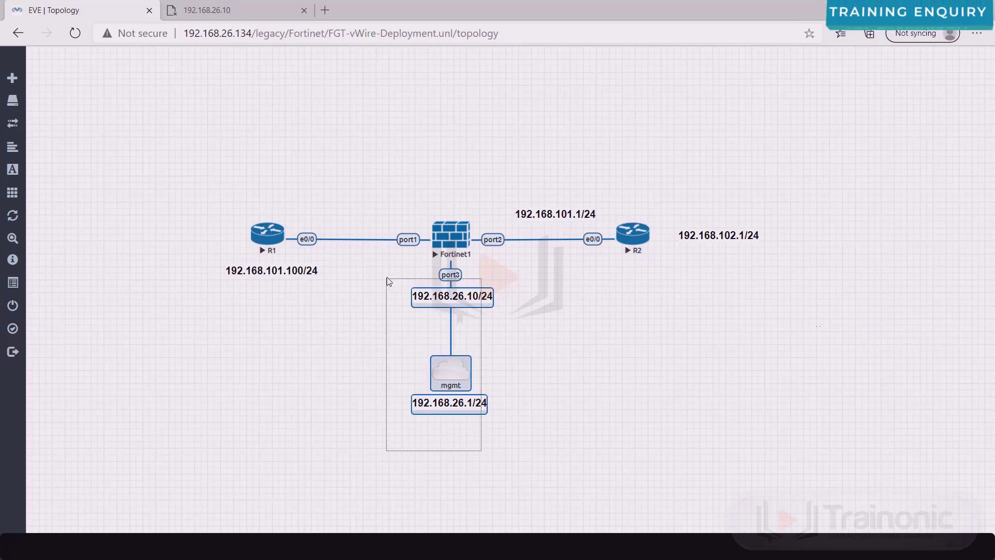
pyautogui.click(585, 316)
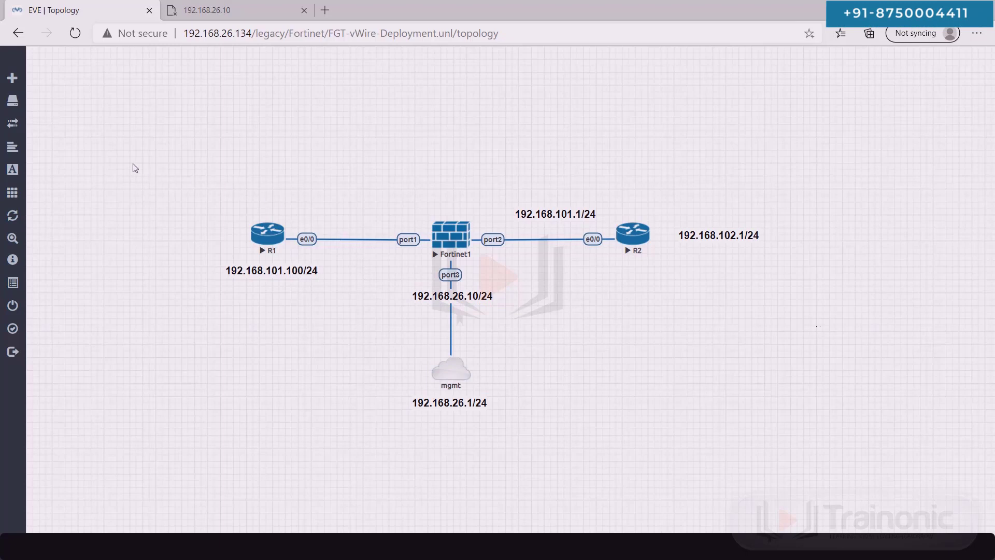
pyautogui.moveTo(134, 167); pyautogui.dragTo(855, 476)
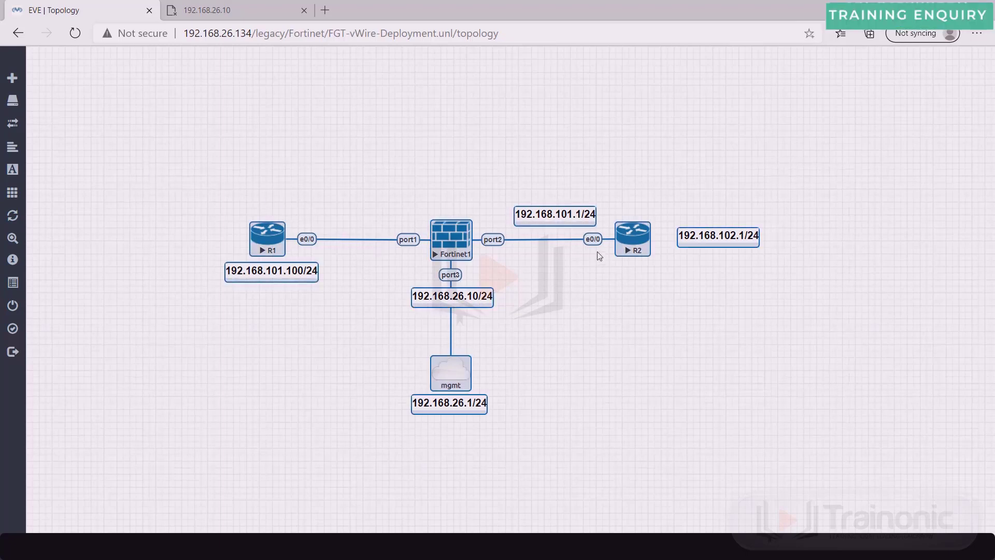
pyautogui.moveTo(633, 248); pyautogui.dragTo(631, 112)
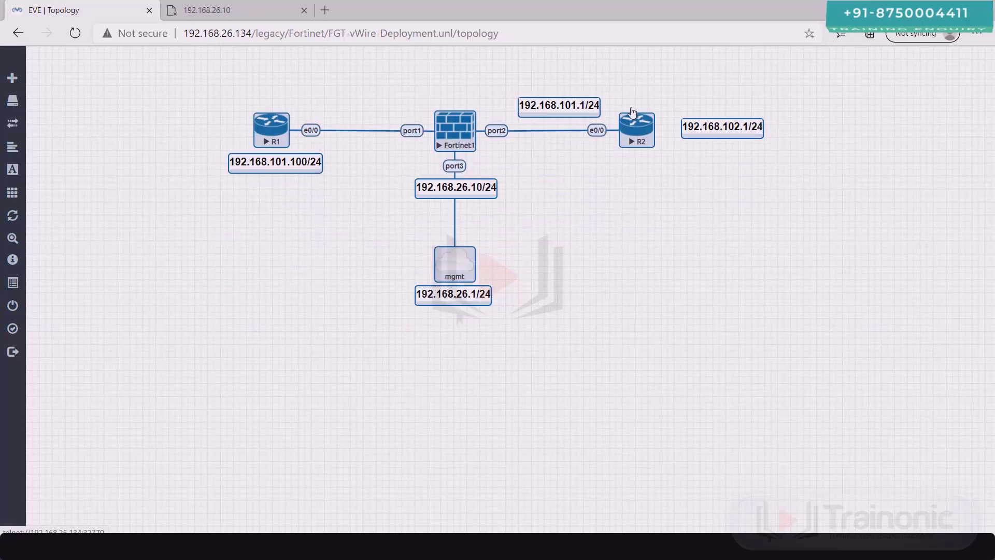
# Open R1's terminal and bring up ethernet 0/0 with no shutdown
pyautogui.click(640, 211)
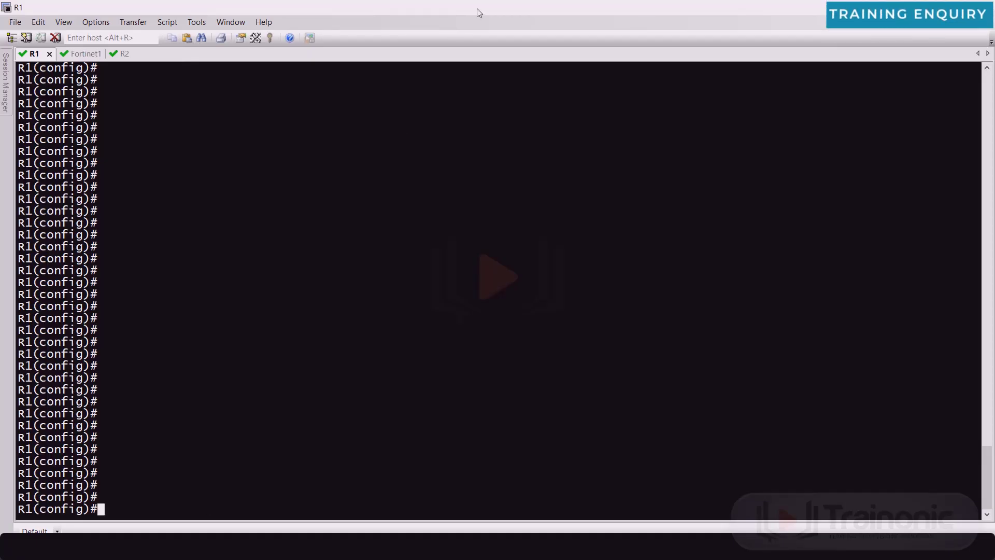
pyautogui.moveTo(446, 30)
pyautogui.mouseDown()
pyautogui.moveTo(533, 227)
pyautogui.moveTo(519, 226)
pyautogui.mouseUp()
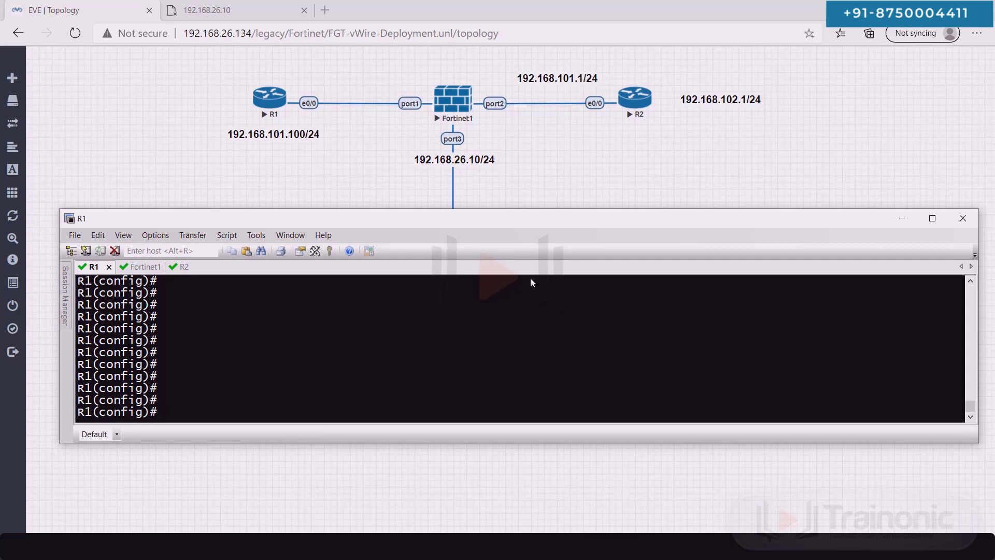
pyautogui.write('inte')
pyautogui.press('Tab')
pyautogui.write('0/0')
pyautogui.press('Return')
pyautogui.write('no')
pyautogui.press('Return')
pyautogui.write('ip add 192.168.101.100 25.2')
# Assign 192.168.101.100/24 to e0/0 and add a default route via 192.168.101.1
pyautogui.press('BackSpace')
pyautogui.press('BackSpace')
pyautogui.write('5.255.525')
pyautogui.press('BackSpace')
pyautogui.write('55.0')
pyautogui.press('Return')
pyautogui.write('ip ro')
pyautogui.press('Tab')
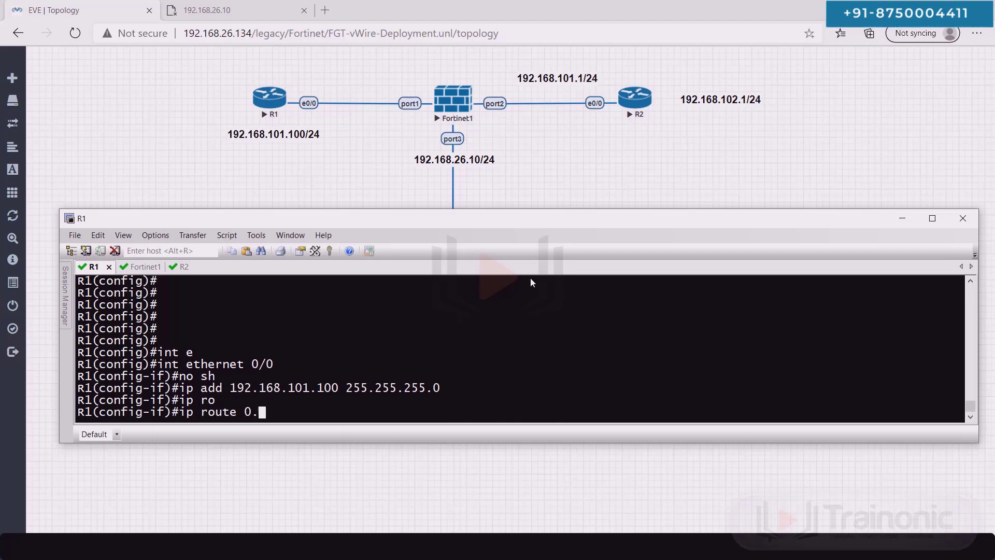
pyautogui.write('0.0.0 0.0.')
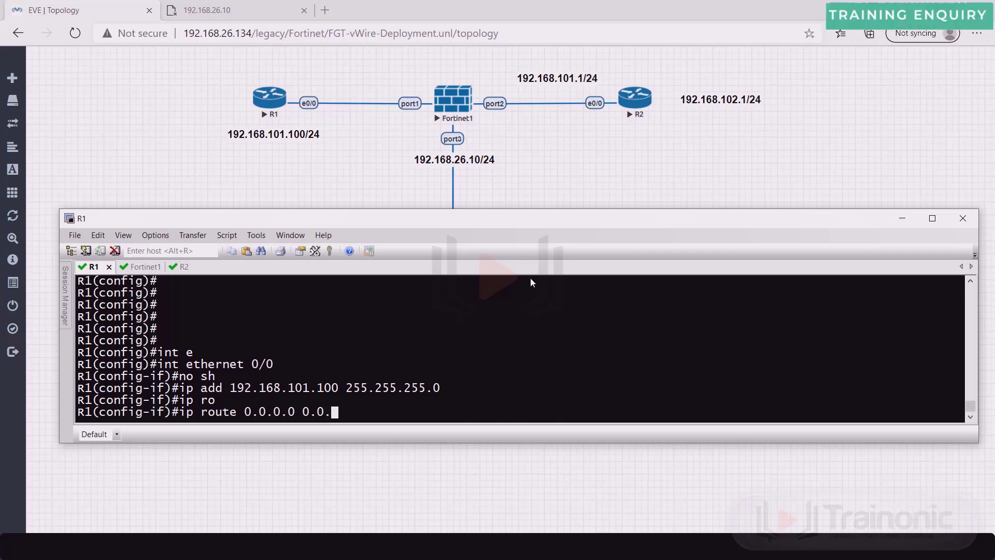
pyautogui.write('0')
pyautogui.write(' 192.168.101.1')
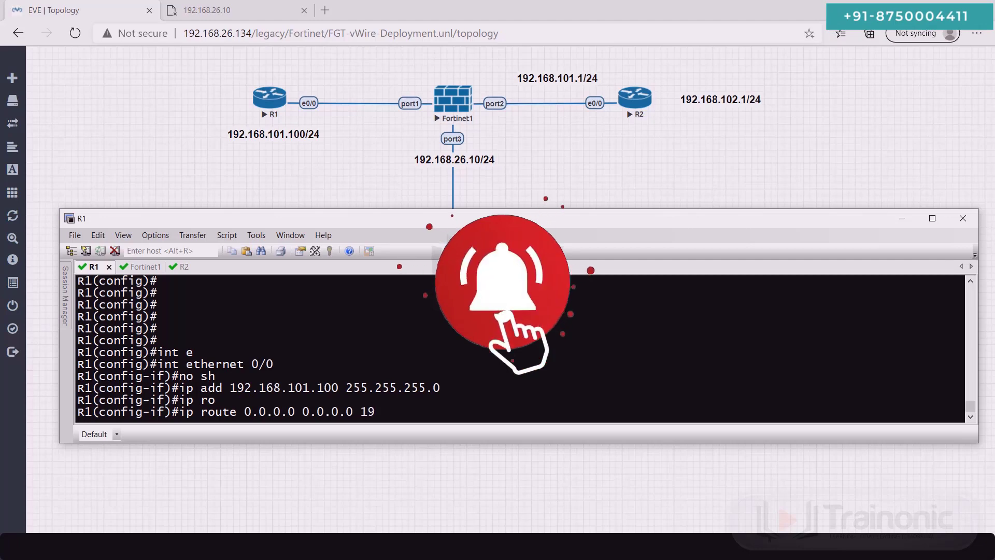
pyautogui.press('Return')
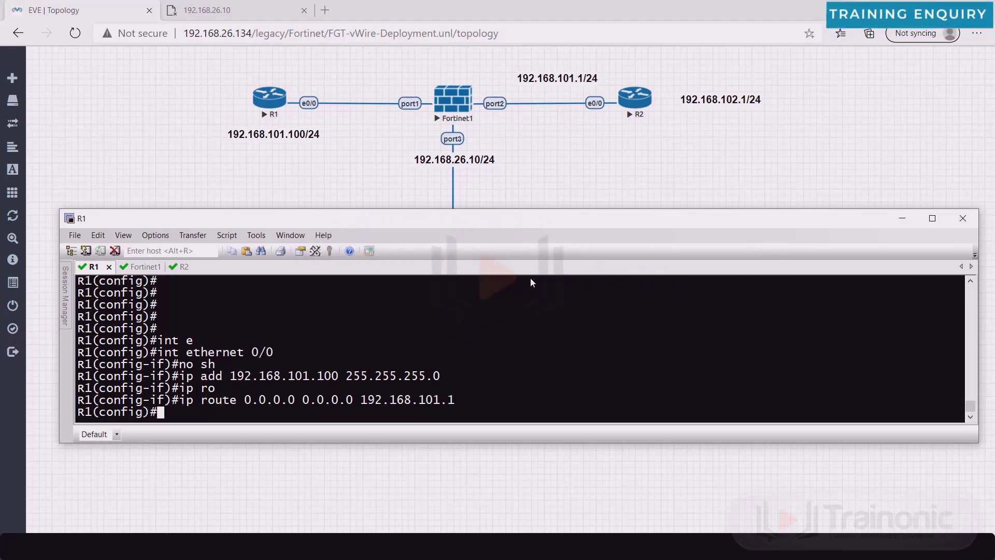
# On R2, enable ethernet 0/0 with address 192.168.101.1/24
pyautogui.hotkey('ctrl', 'Tab')
pyautogui.hotkey('ctrl', 'Tab')
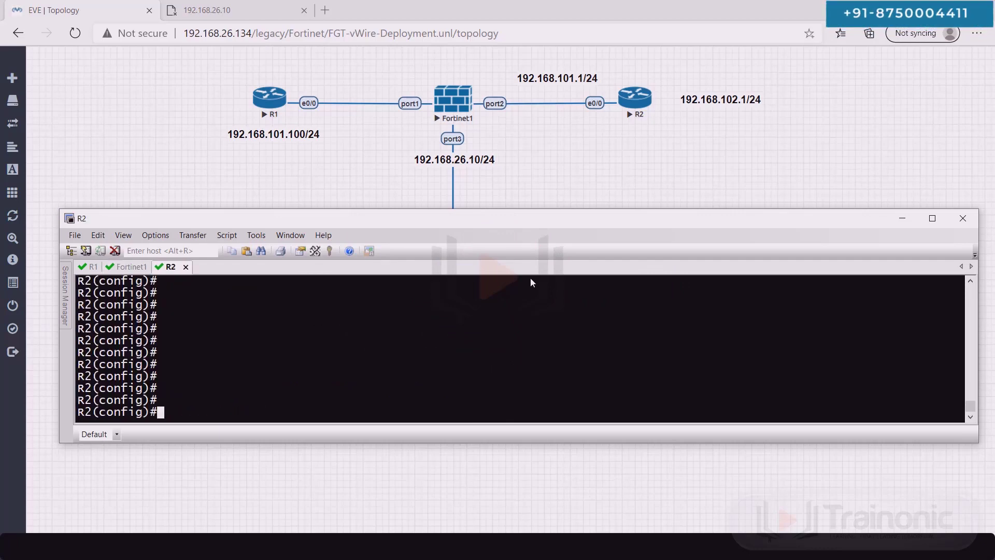
pyautogui.press('BackSpace')
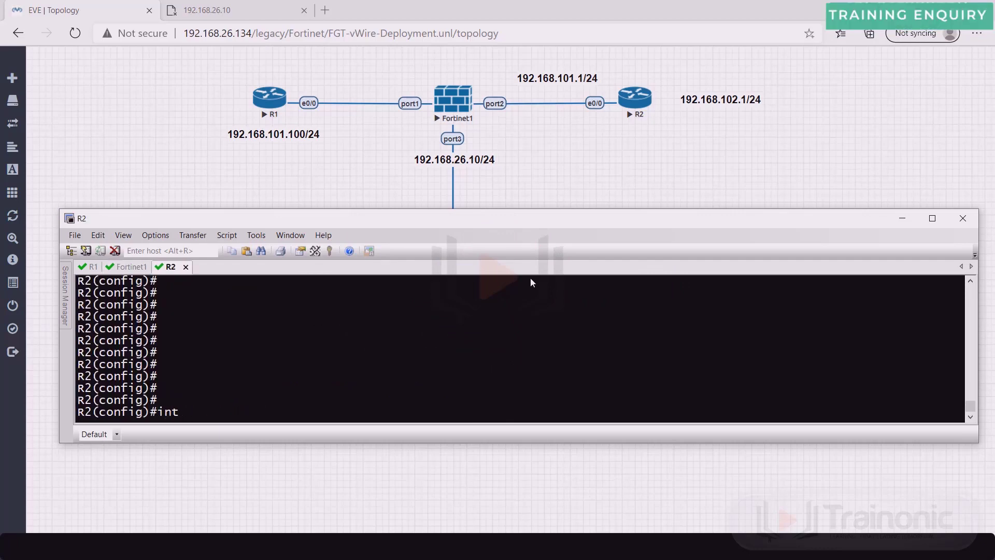
pyautogui.press('Tab')
pyautogui.write('e')
pyautogui.press('Tab')
pyautogui.write('0/0')
pyautogui.press('Return')
pyautogui.press('Tab')
pyautogui.press('Return')
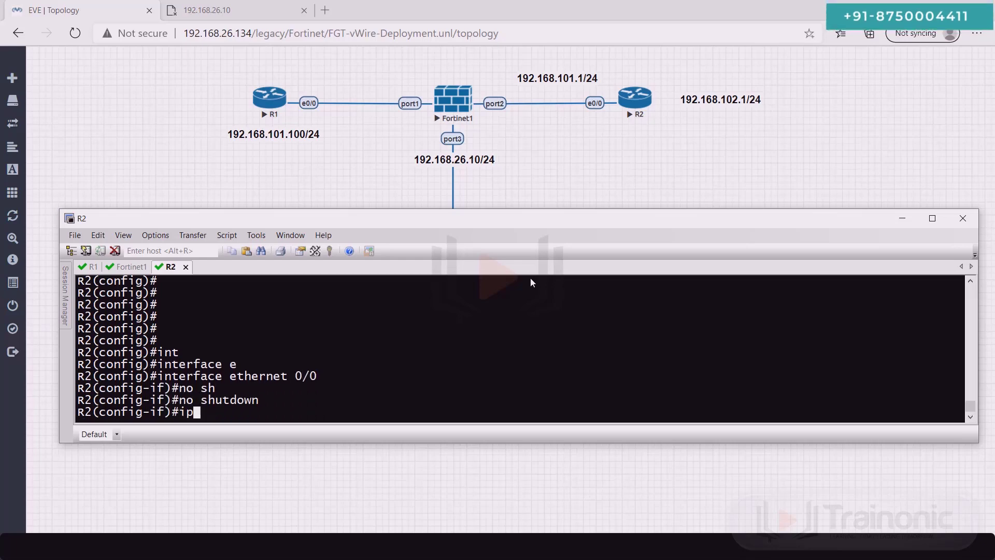
pyautogui.write('ip add 192.168.101.1 255.255.255.0')
pyautogui.press('Return')
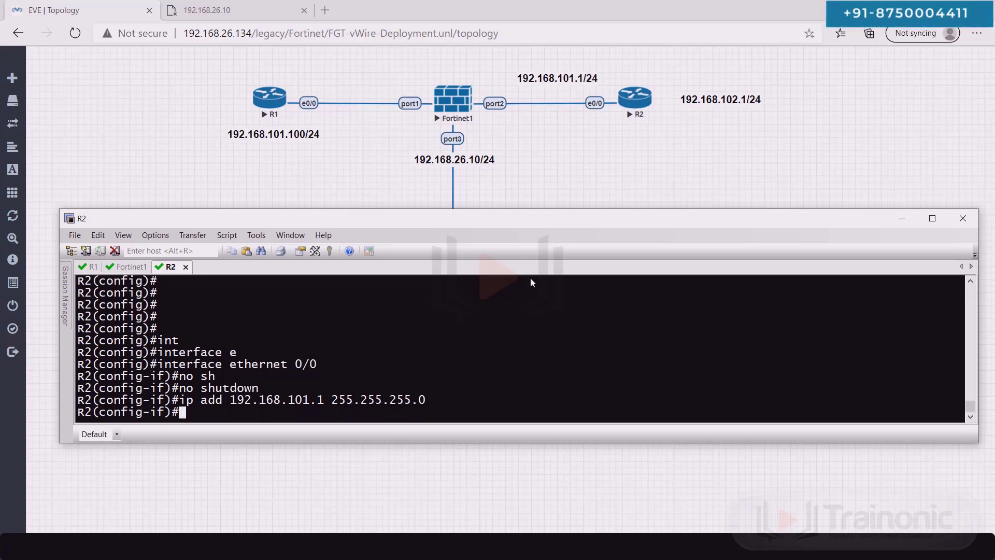
pyautogui.write('int e0/1')
# Enable ethernet 0/1 with address 192.168.102.1/24
pyautogui.press('Return')
pyautogui.write('no sh')
pyautogui.press('Return')
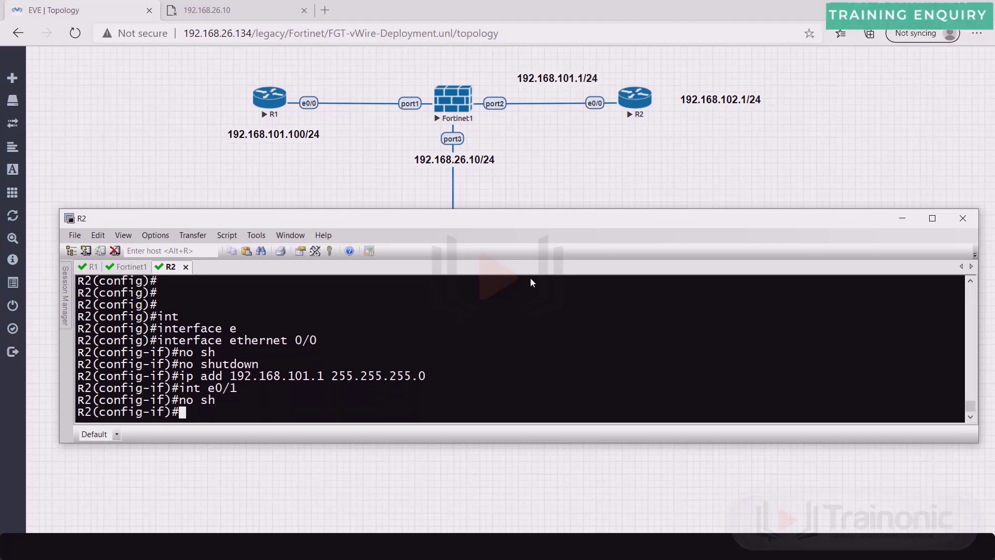
pyautogui.write('ip add 19')
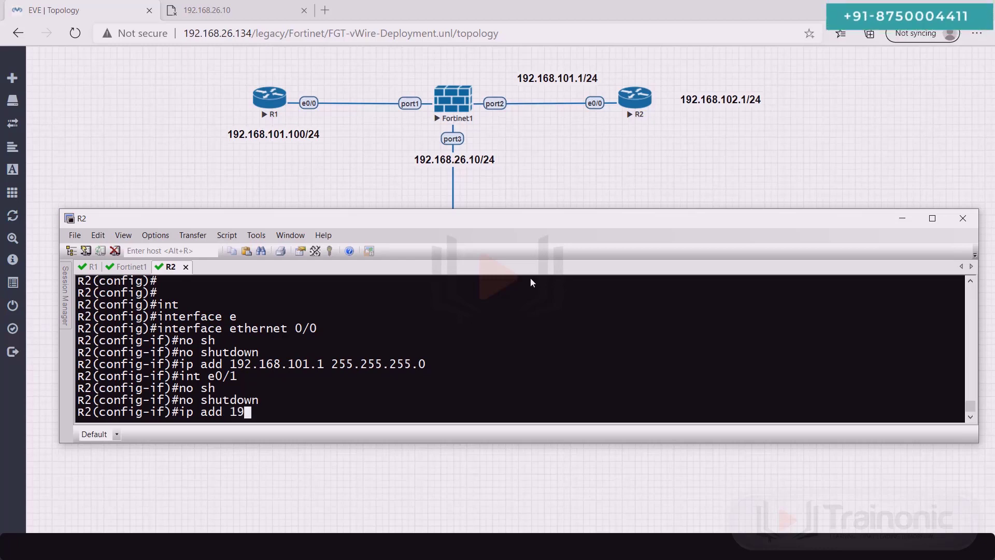
pyautogui.write('2.168.102.1 255.255.255.0')
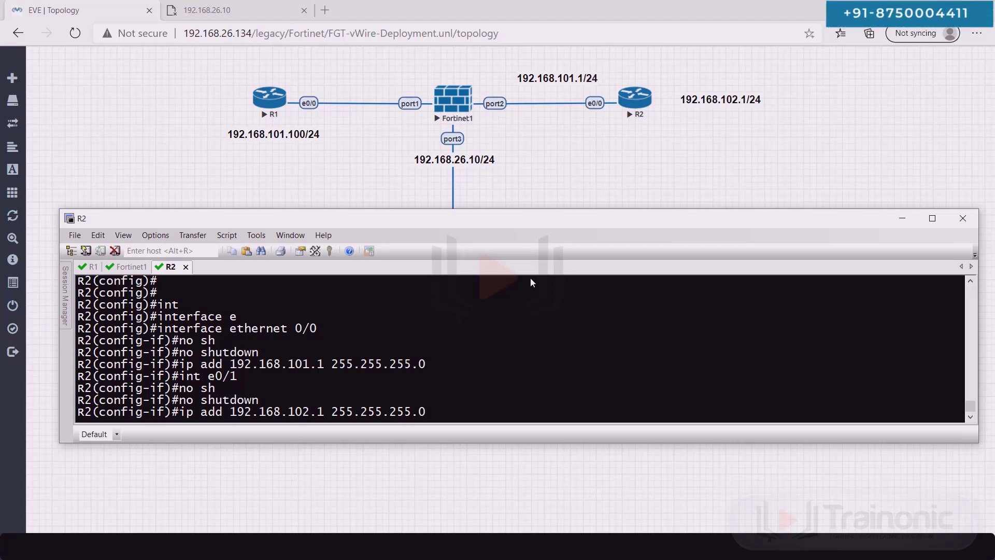
pyautogui.press('Return')
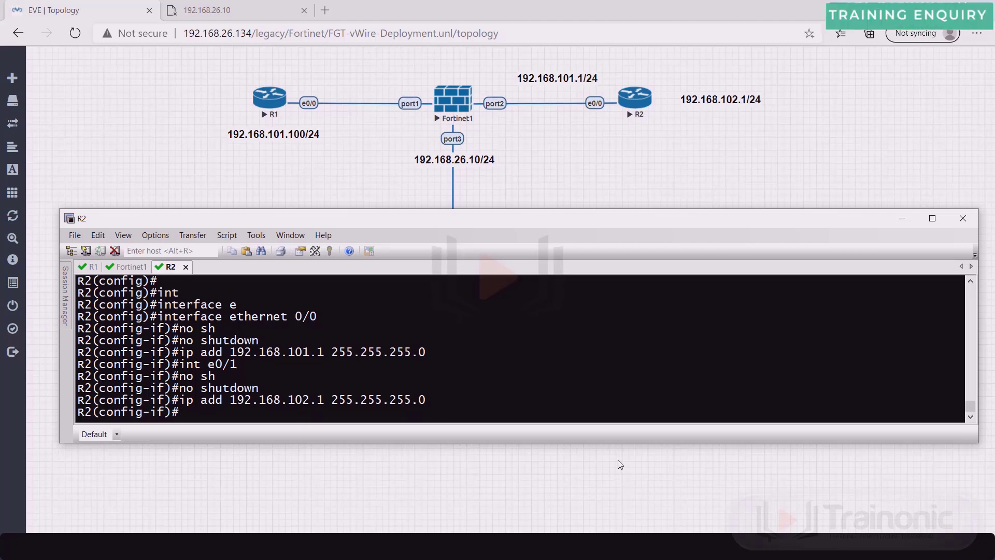
pyautogui.moveTo(620, 443); pyautogui.dragTo(621, 526)
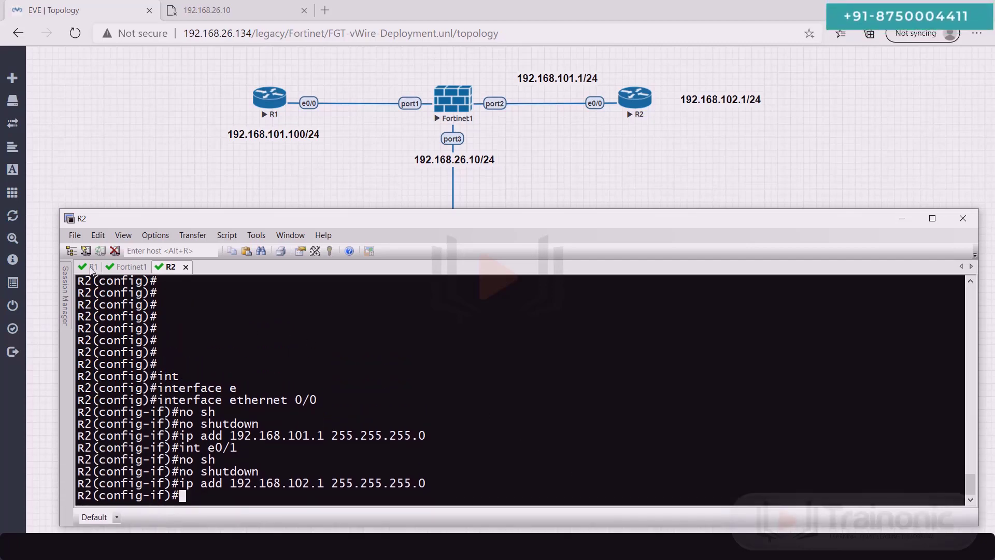
pyautogui.click(92, 267)
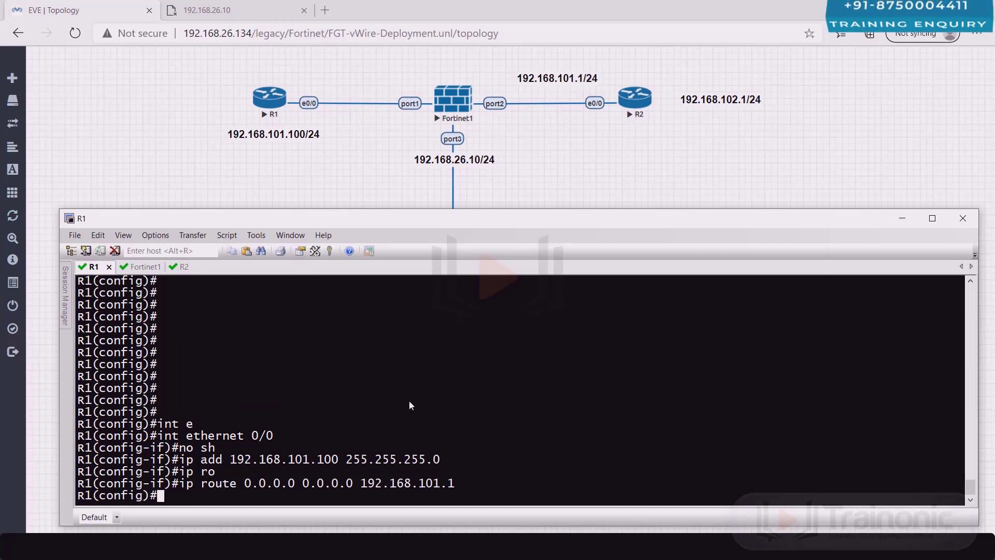
pyautogui.click(177, 266)
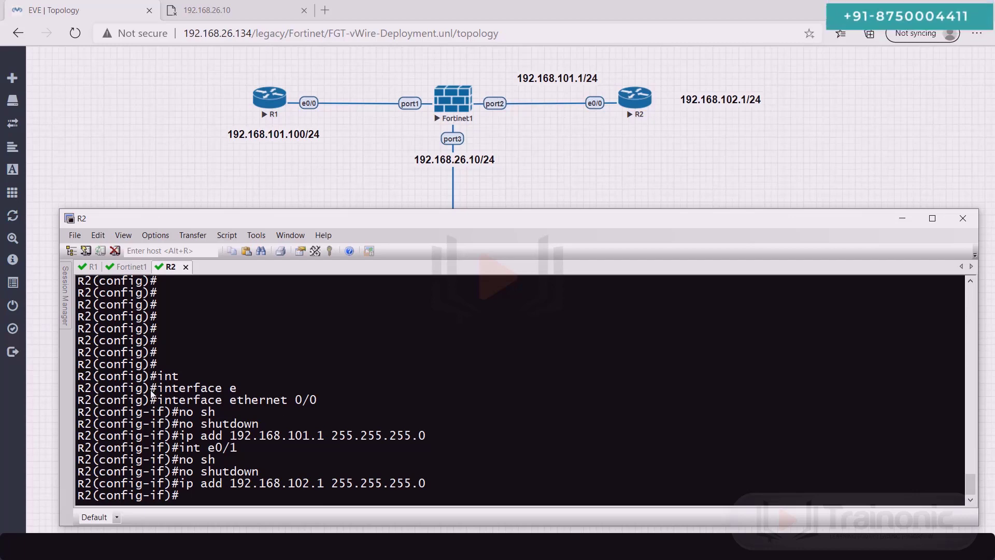
# Log in to the Fortinet1 console and set a new admin password
pyautogui.click(131, 267)
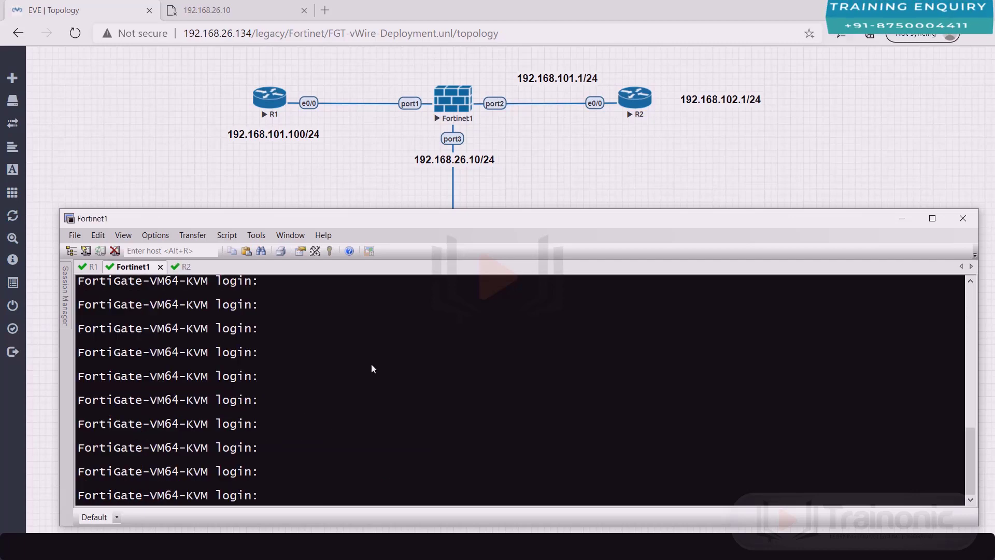
pyautogui.write('admin')
pyautogui.press('Return')
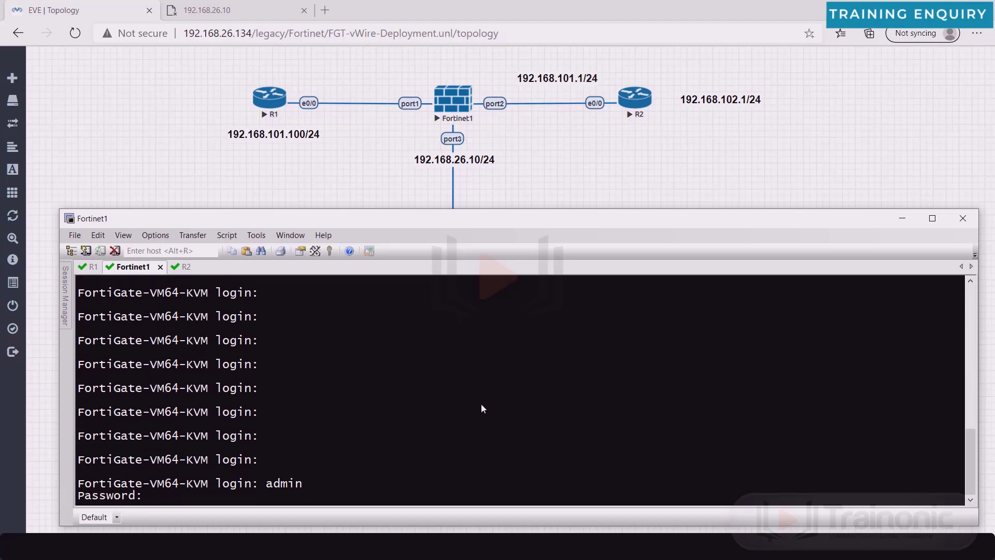
pyautogui.press('Return')
pyautogui.press('Return')
pyautogui.press('Return')
pyautogui.press('Return')
pyautogui.write('onfig ')
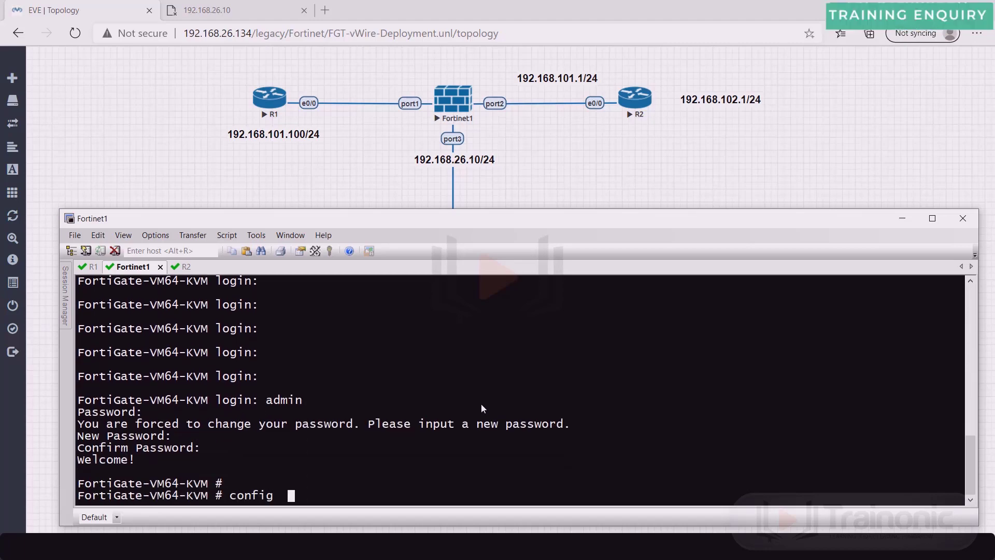
pyautogui.write(' system  interface')
# Set port3 to 192.168.26.10/24 with ping, HTTPS and HTTP access
pyautogui.press('Return')
pyautogui.write('edit fortilink')
pyautogui.press('BackSpace')
pyautogui.press('BackSpace')
pyautogui.press('BackSpace')
pyautogui.write('port3')
pyautogui.press('Return')
pyautogui.write('set ')
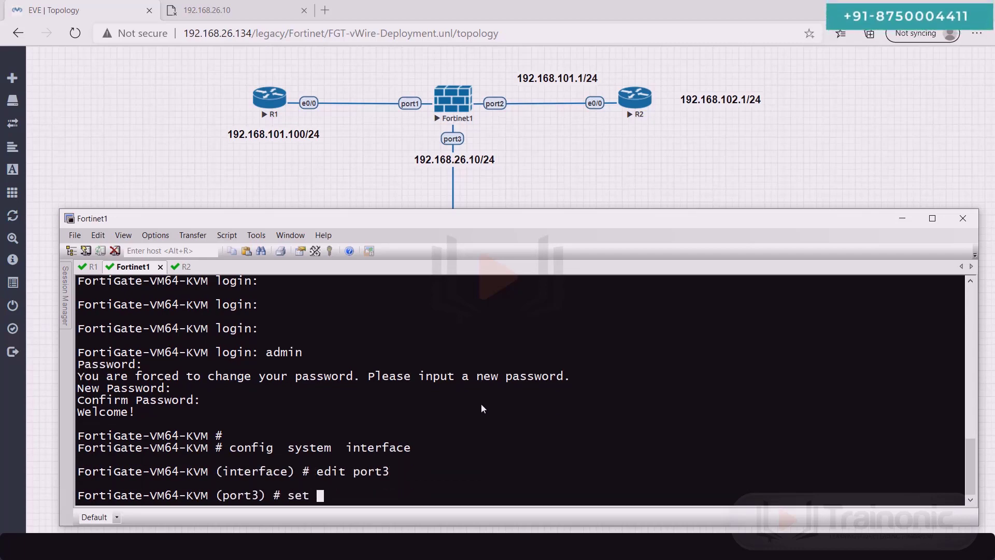
pyautogui.write('ip add')
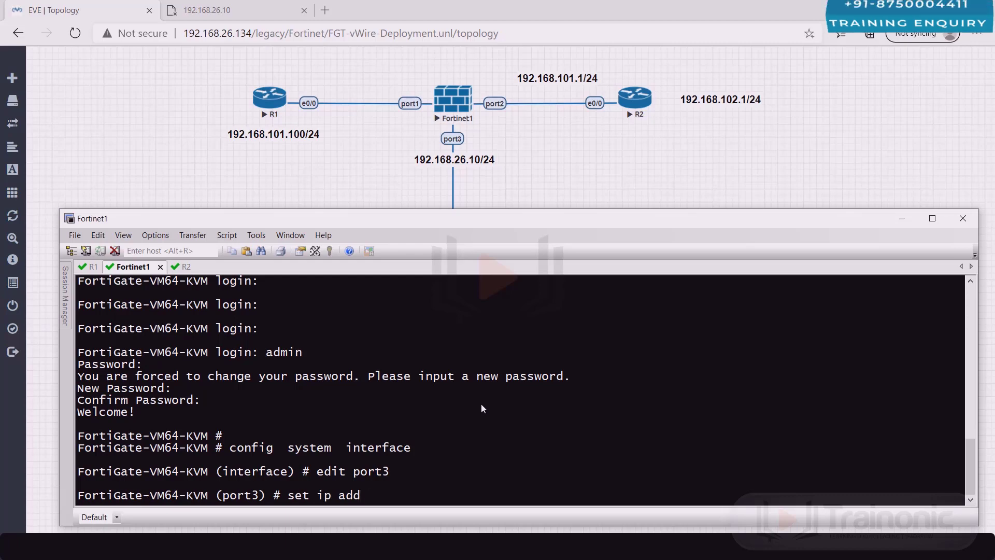
pyautogui.press('BackSpace')
pyautogui.press('BackSpace')
pyautogui.press('BackSpace')
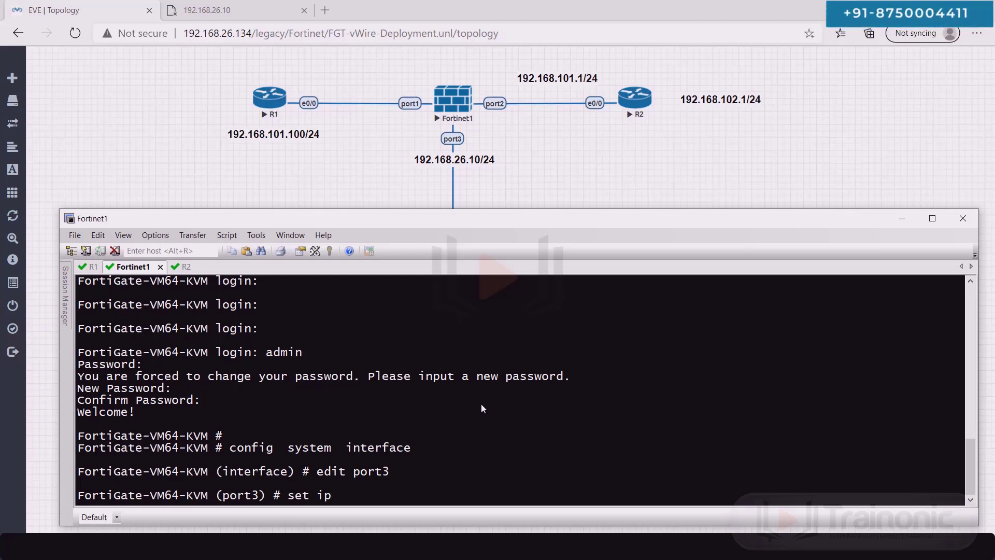
pyautogui.write('192')
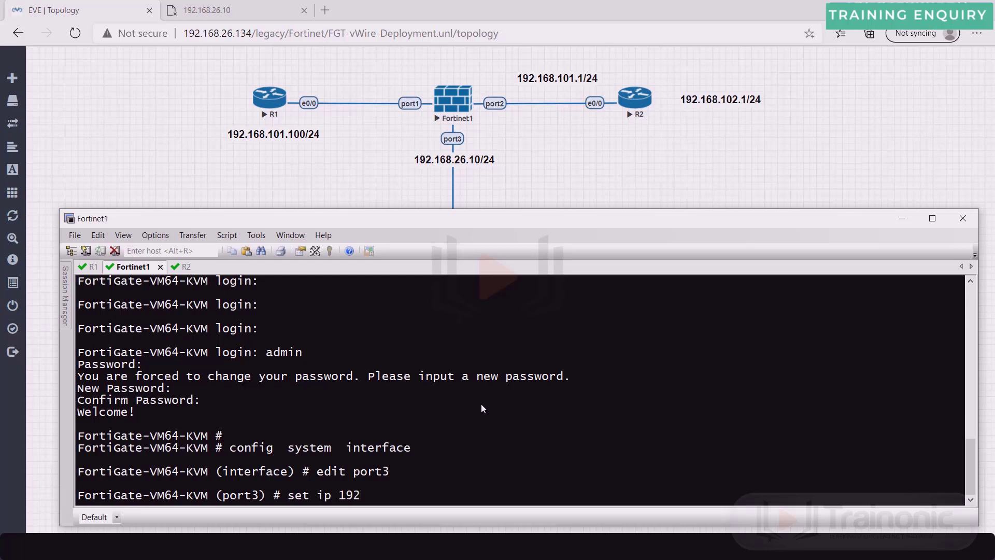
pyautogui.write('.168.26.10/24')
pyautogui.press('Return')
pyautogui.write('set allowaccess ping  https http')
pyautogui.press('Return')
pyautogui.write('end')
pyautogui.press('Return')
pyautogui.write('execute ping 19')
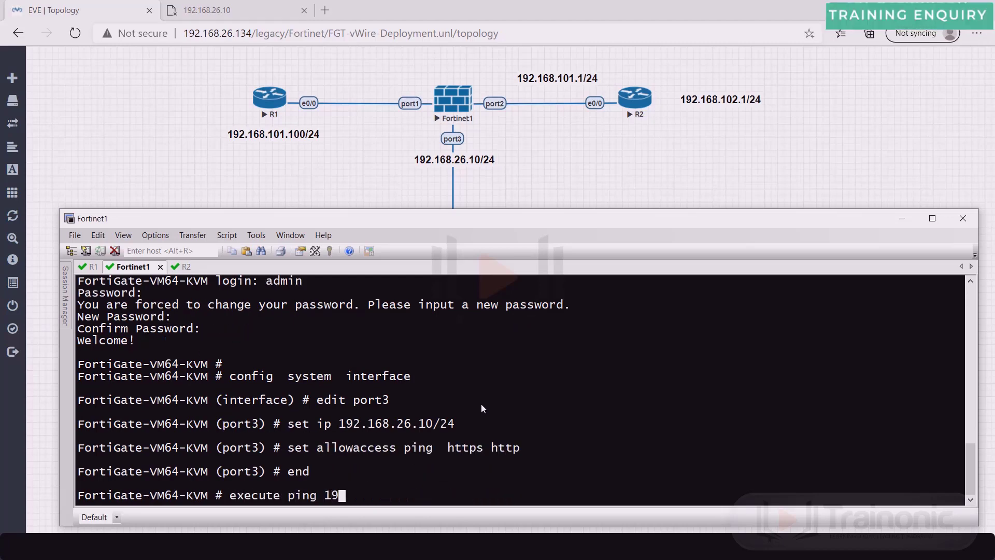
pyautogui.write('2.168.26.2')
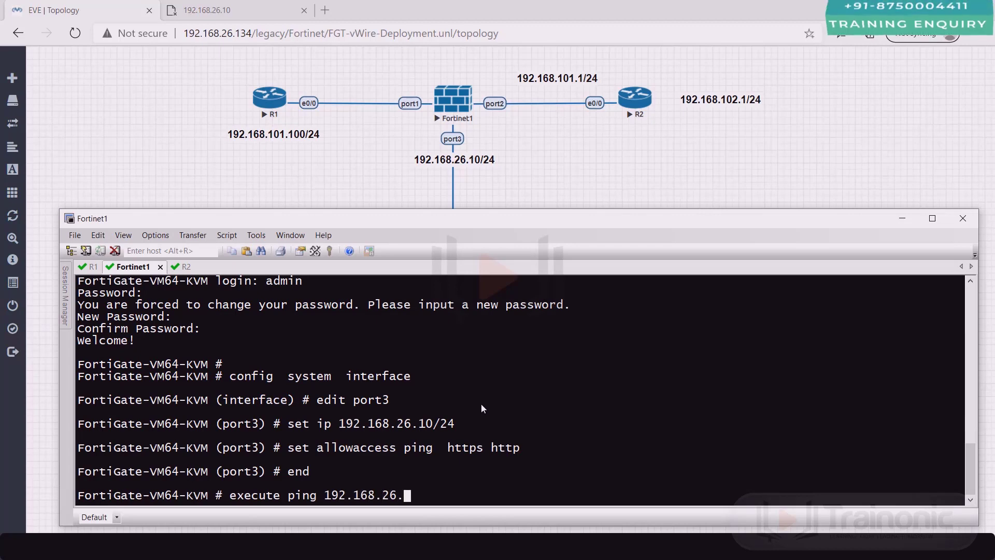
# Ping 192.168.26.2 and 192.168.26.1, then load 192.168.26.10 in the browser
pyautogui.press('Return')
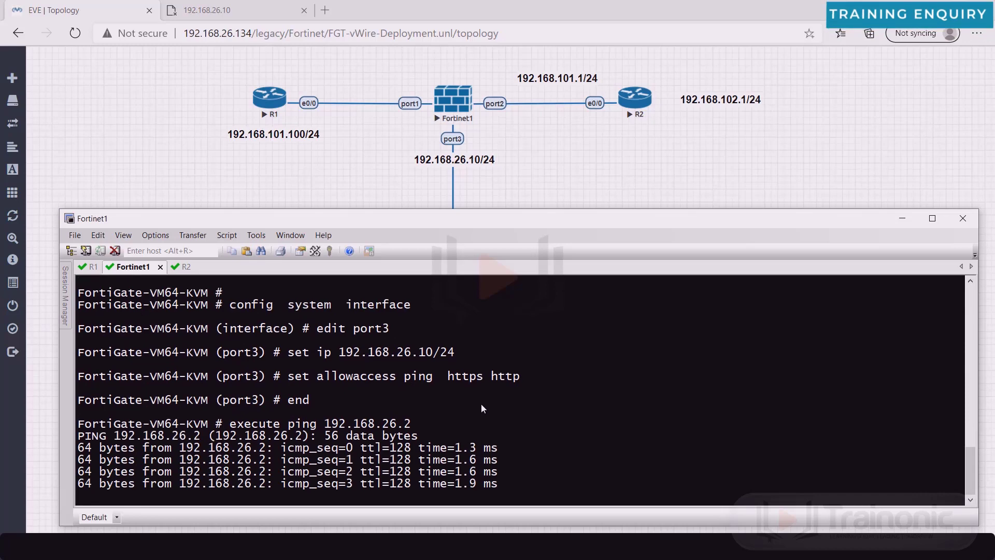
pyautogui.press('Up')
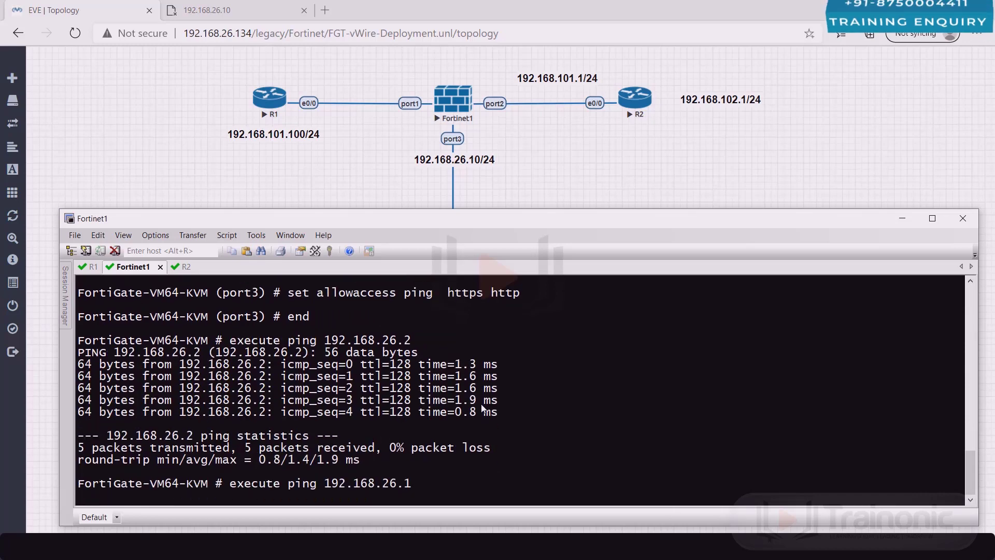
pyautogui.press('Return')
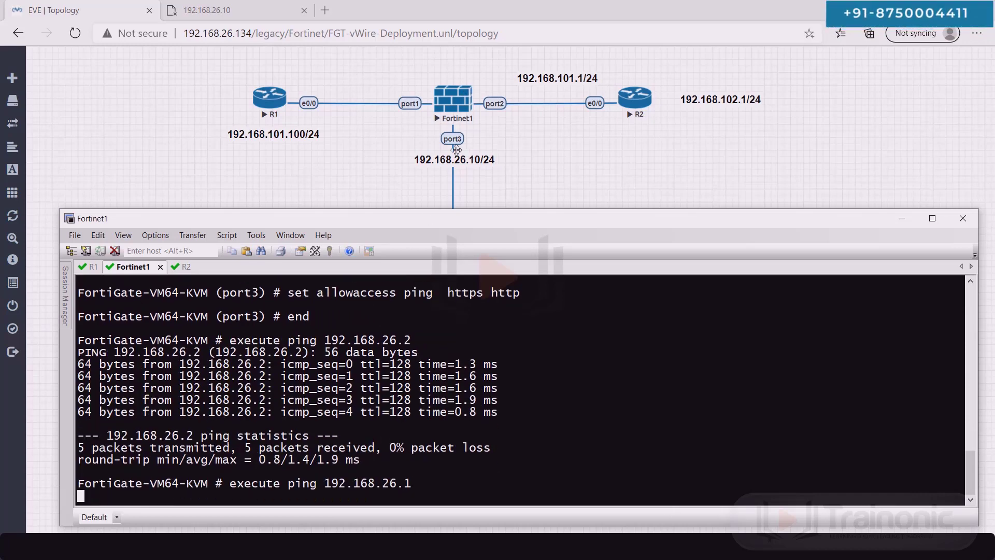
pyautogui.click(234, 9)
pyautogui.click(237, 33)
pyautogui.press('Return')
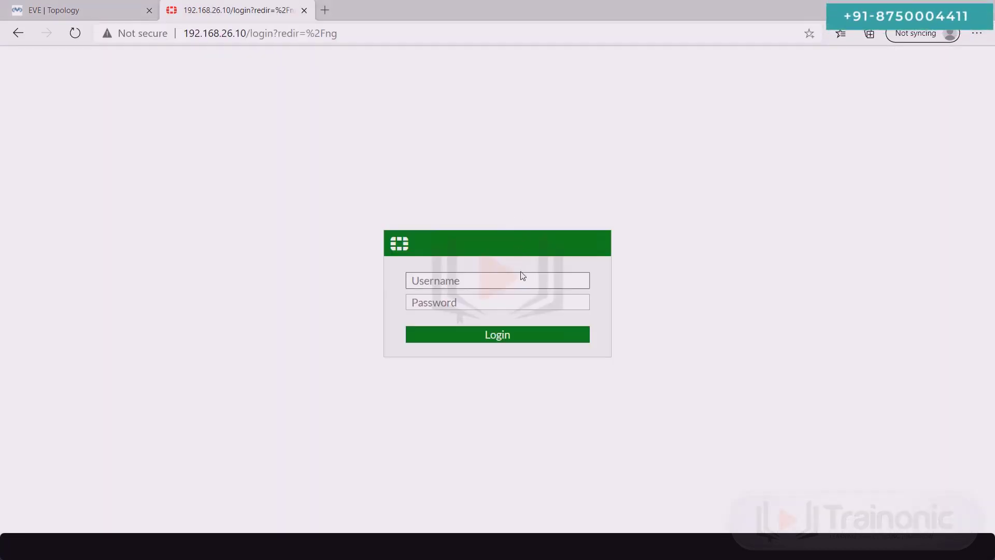
# Log in as admin, postpone FortiGate Setup with Later, and dismiss the FortiOS notice
pyautogui.click(522, 280)
pyautogui.write('admin')
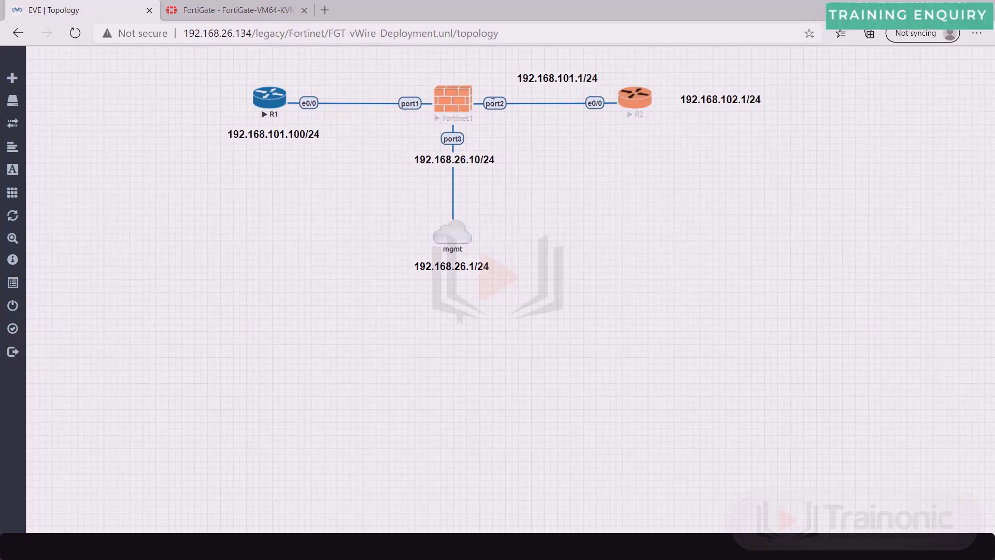
pyautogui.click(234, 10)
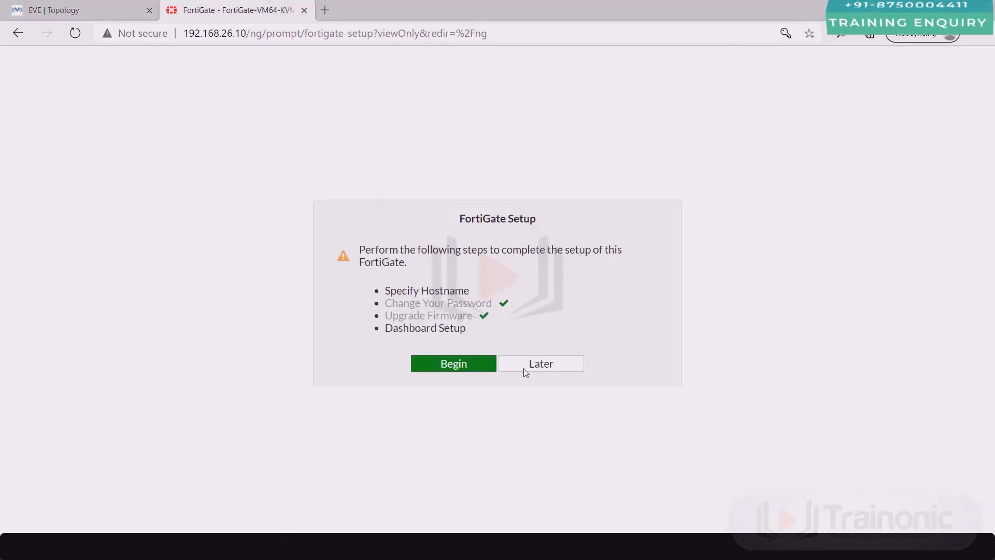
pyautogui.click(540, 363)
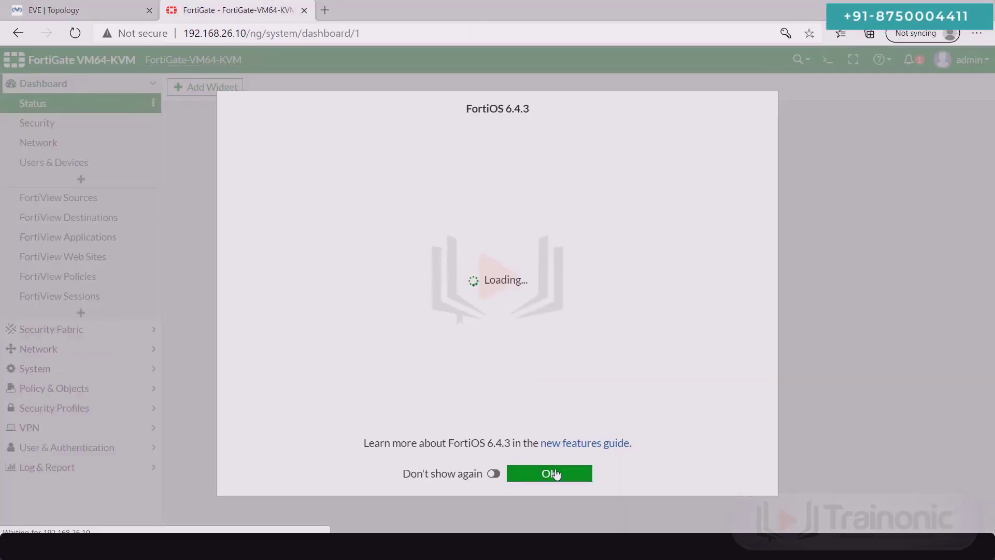
pyautogui.click(558, 469)
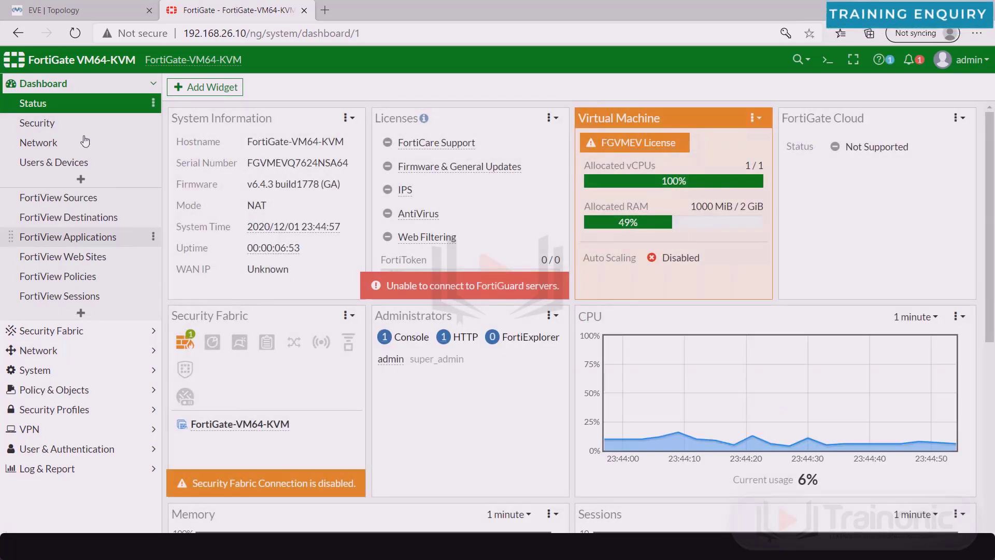
# Give port1 the alias inside under Network > Interfaces
pyautogui.click(70, 351)
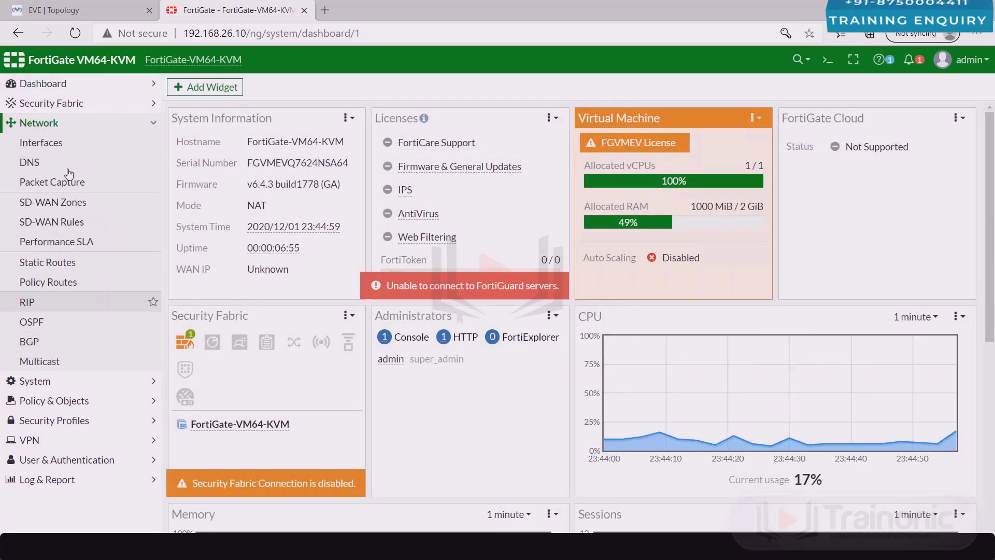
pyautogui.click(41, 142)
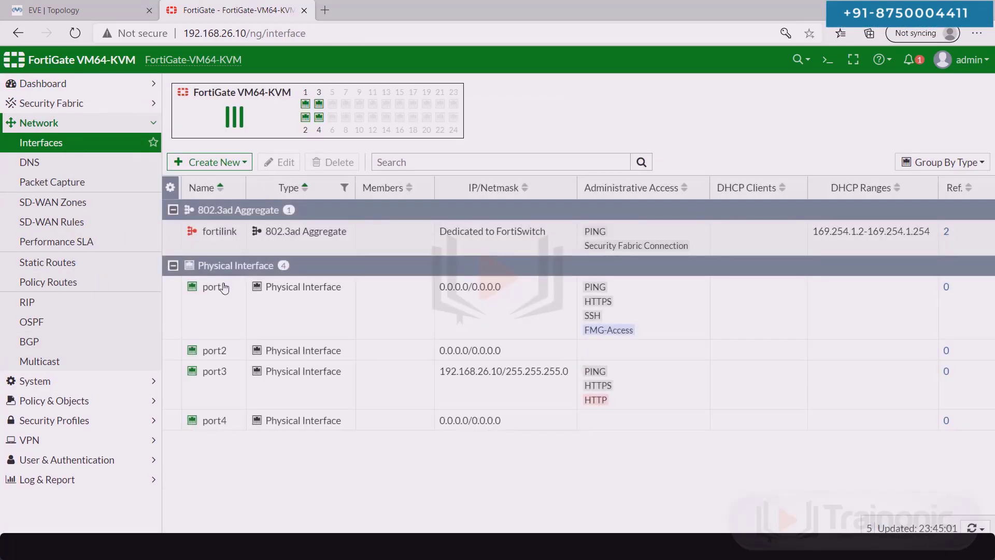
pyautogui.doubleClick(213, 287)
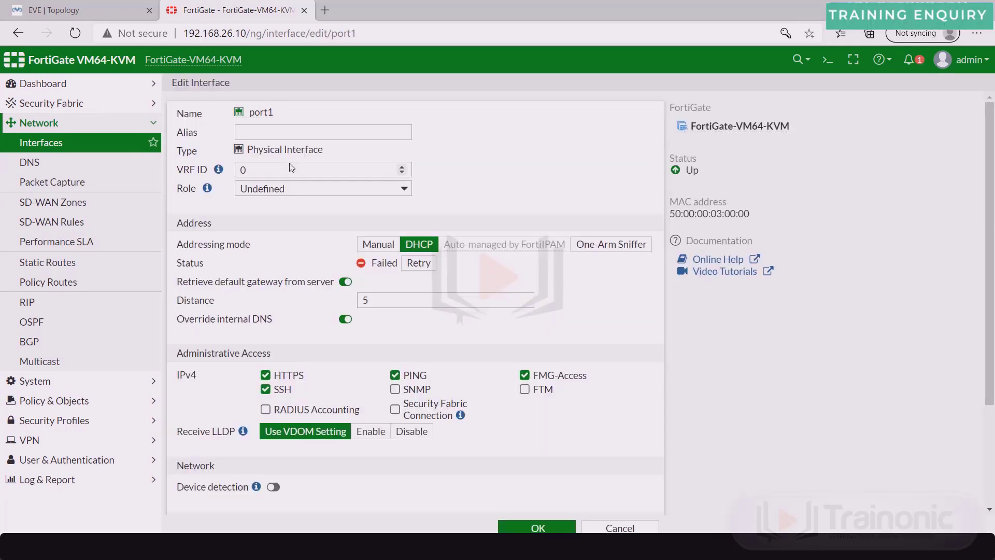
pyautogui.click(312, 132)
pyautogui.write('inside')
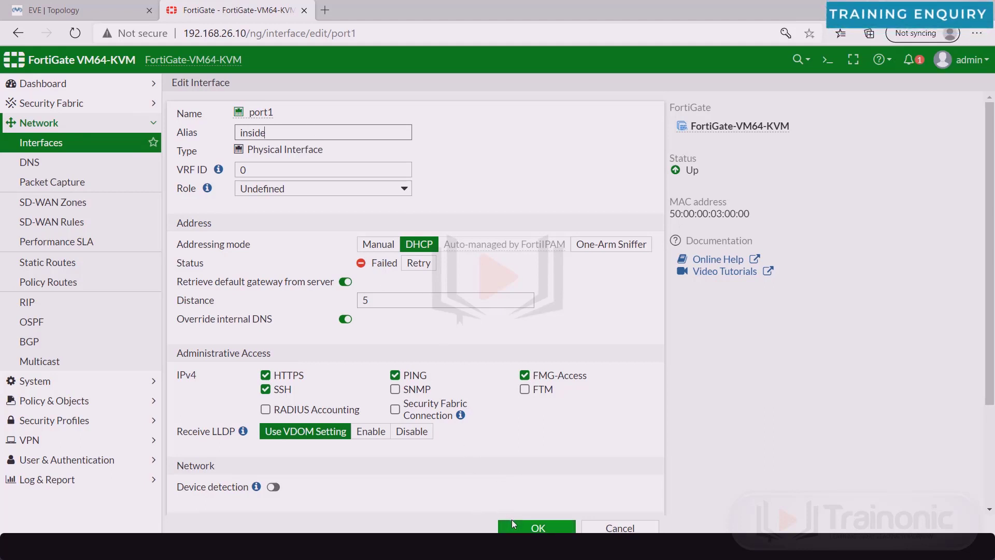
pyautogui.click(537, 528)
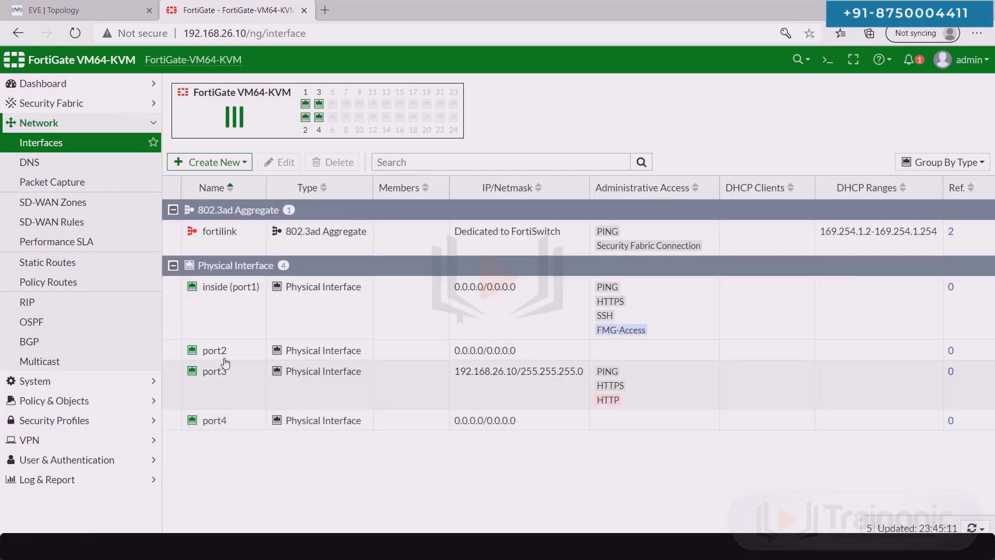
# Give port2 the alias outside
pyautogui.doubleClick(226, 352)
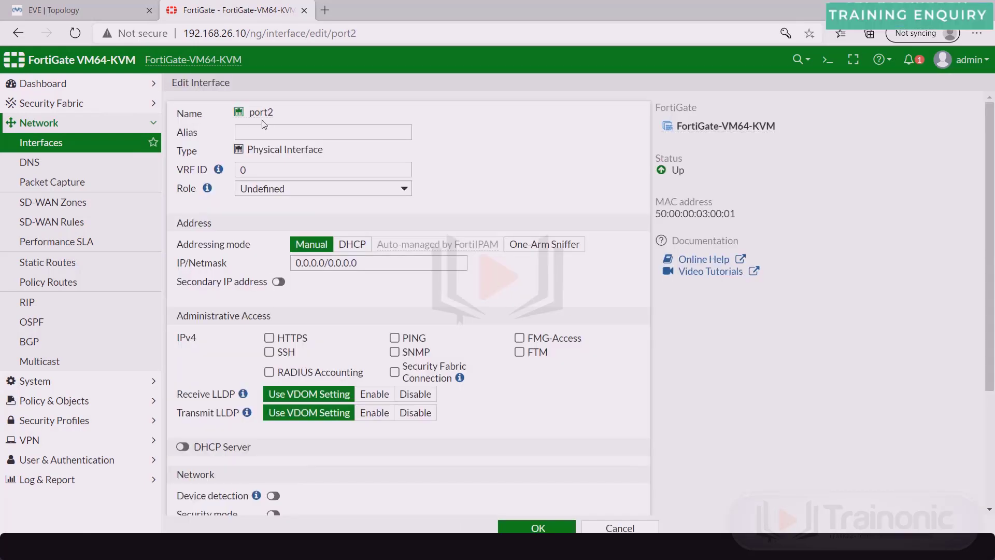
pyautogui.click(273, 131)
pyautogui.write('tside')
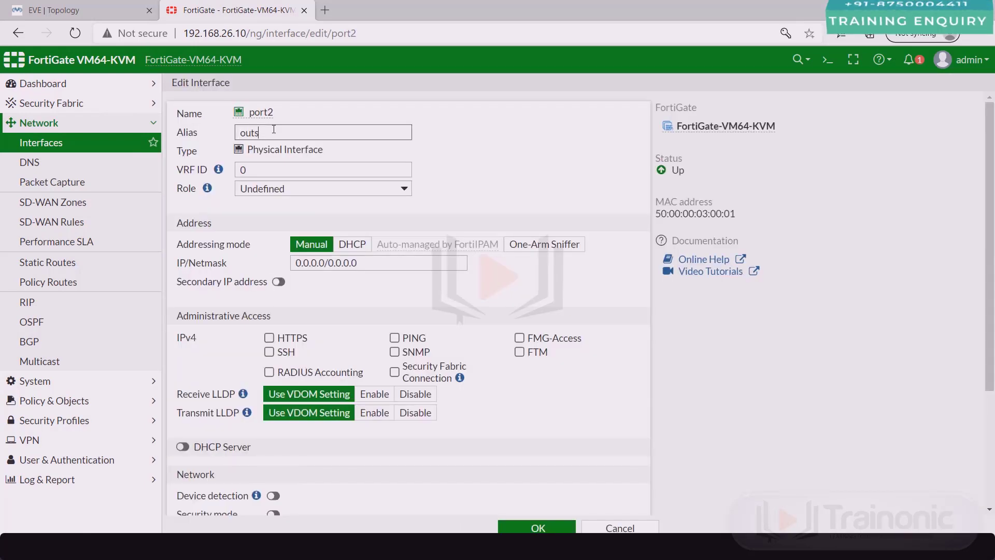
pyautogui.click(516, 529)
pyautogui.click(241, 165)
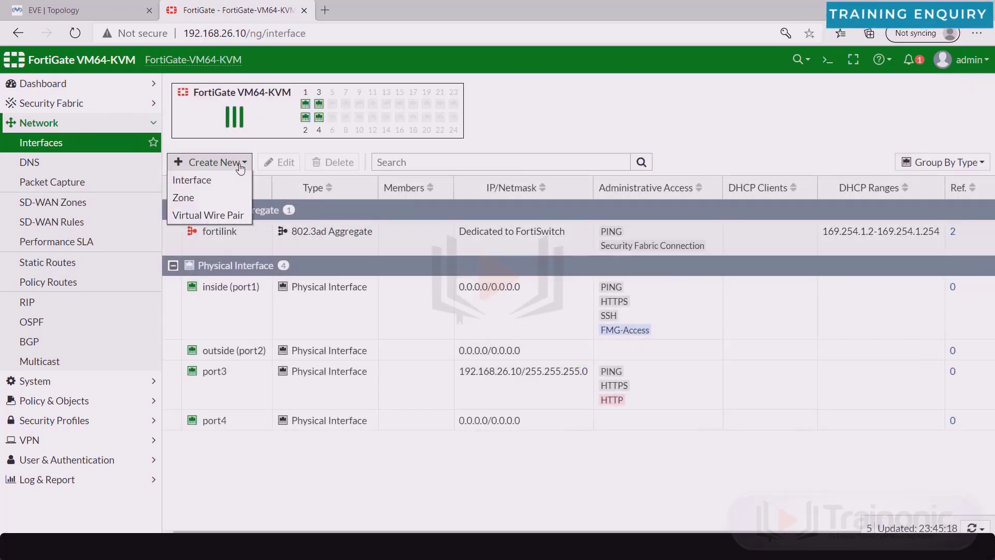
pyautogui.click(221, 217)
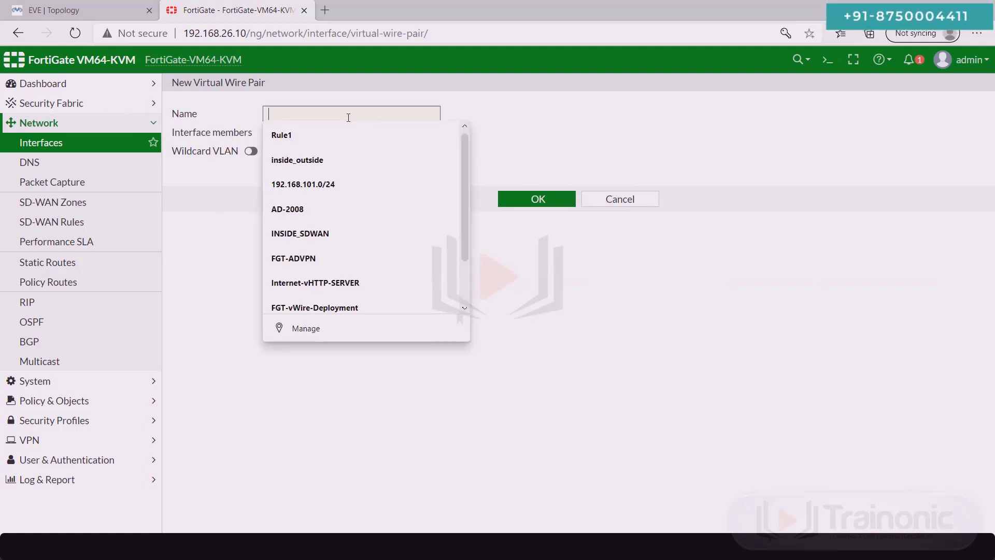
pyautogui.write('FGT-')
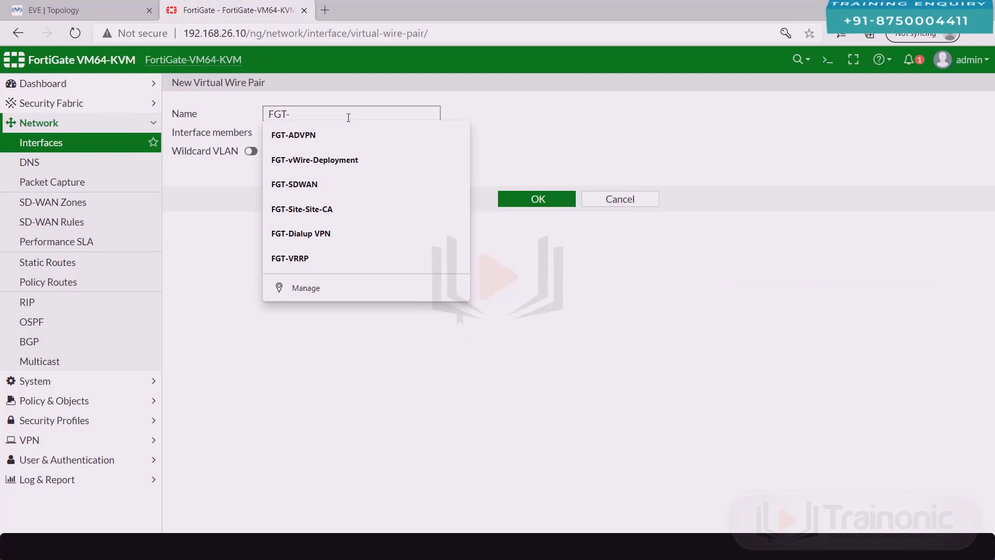
pyautogui.write('vW')
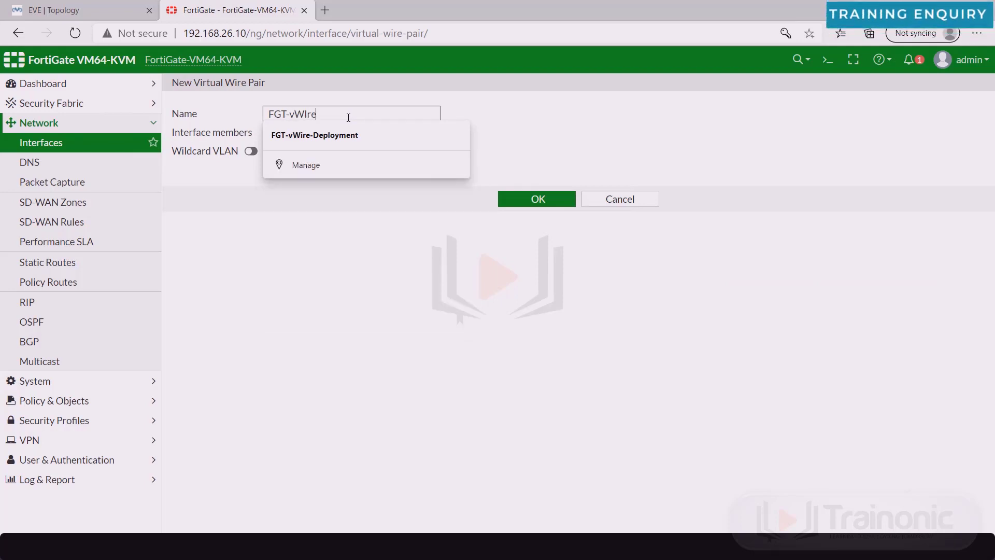
pyautogui.click(342, 136)
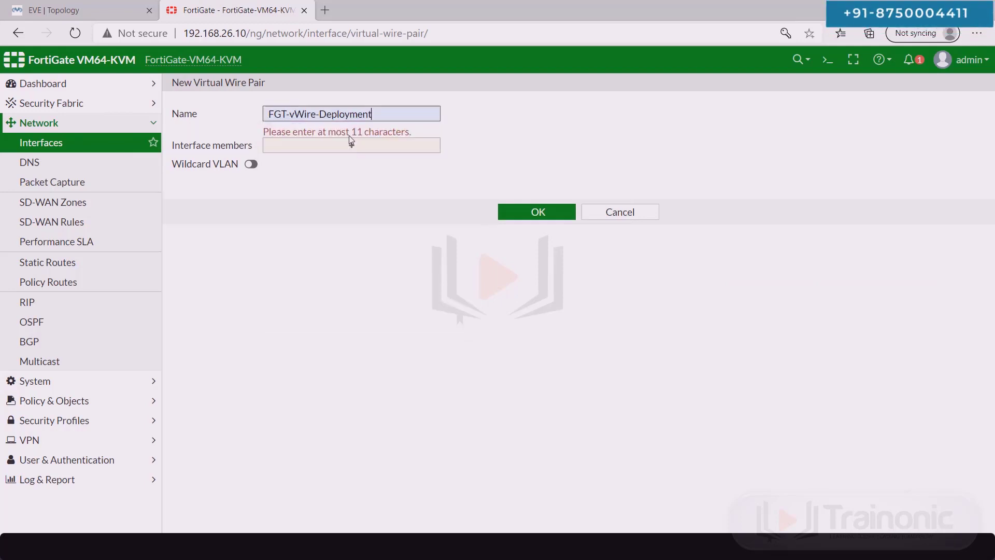
pyautogui.press('BackSpace')
pyautogui.press('BackSpace')
pyautogui.press('BackSpace')
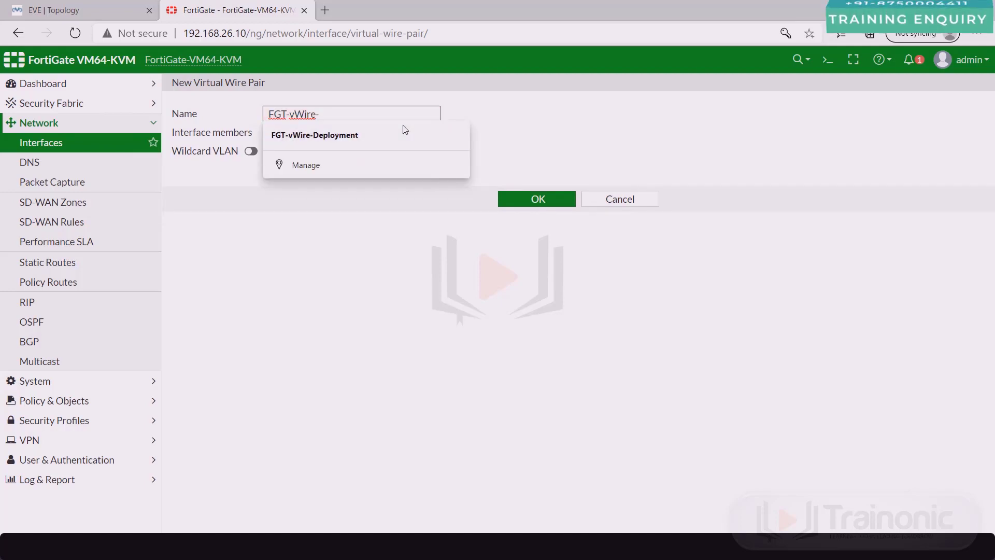
pyautogui.press('BackSpace')
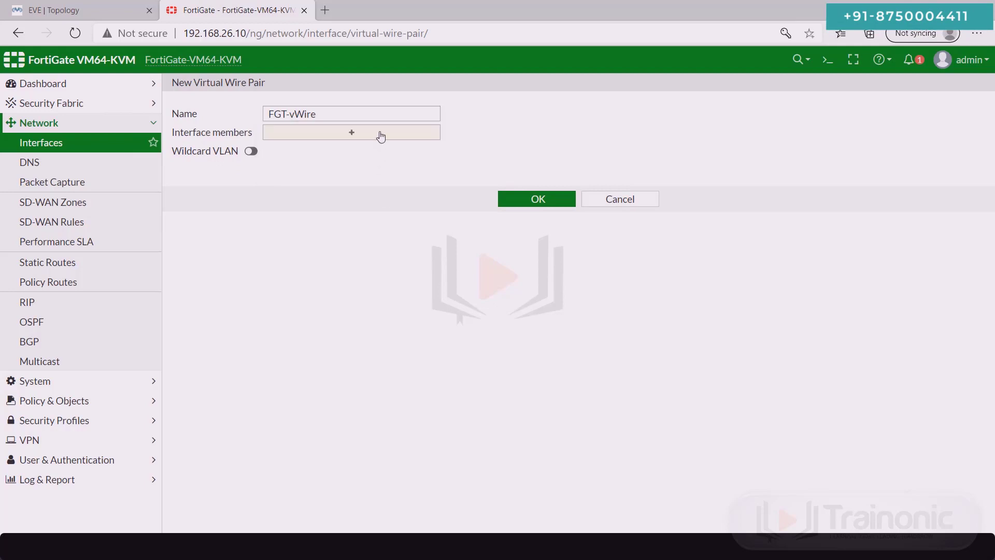
pyautogui.click(378, 133)
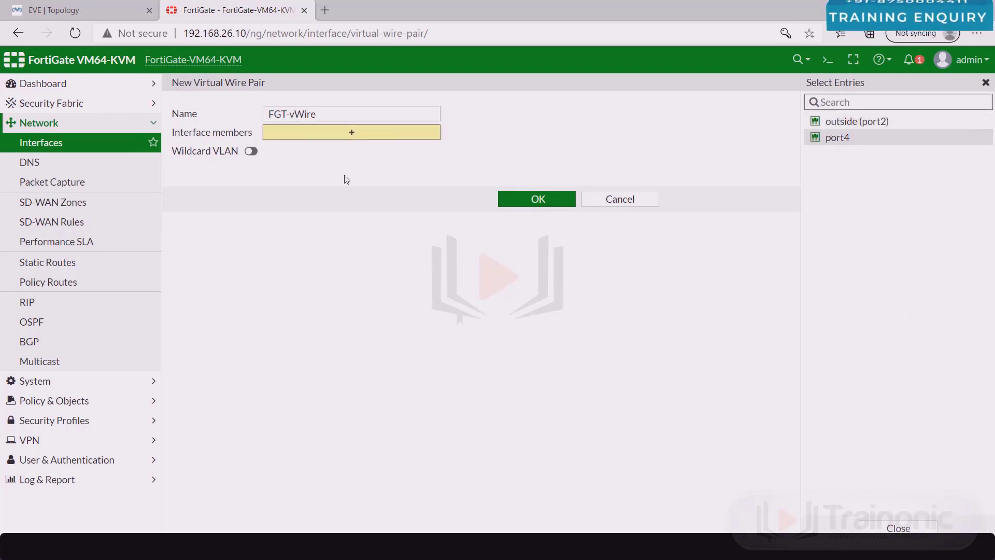
pyautogui.click(68, 143)
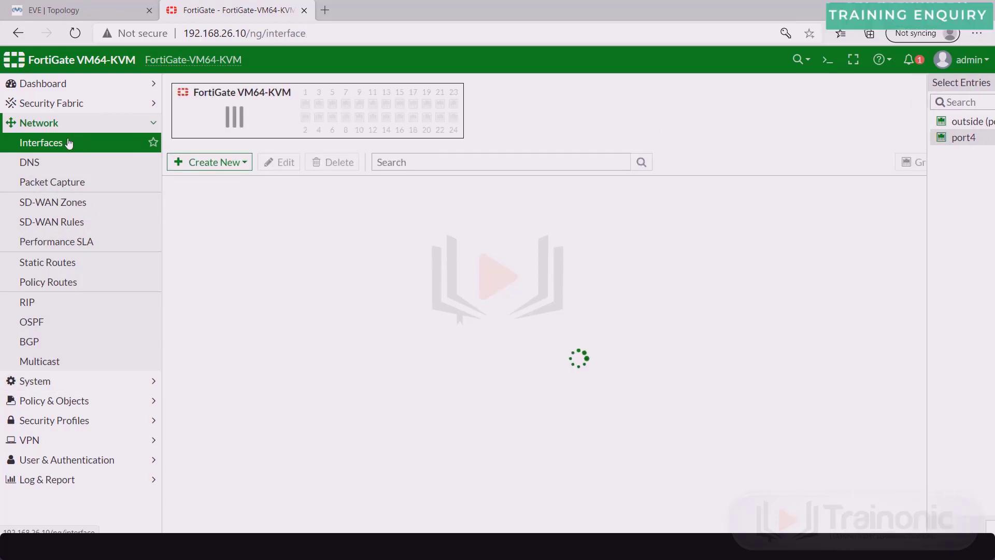
pyautogui.doubleClick(225, 286)
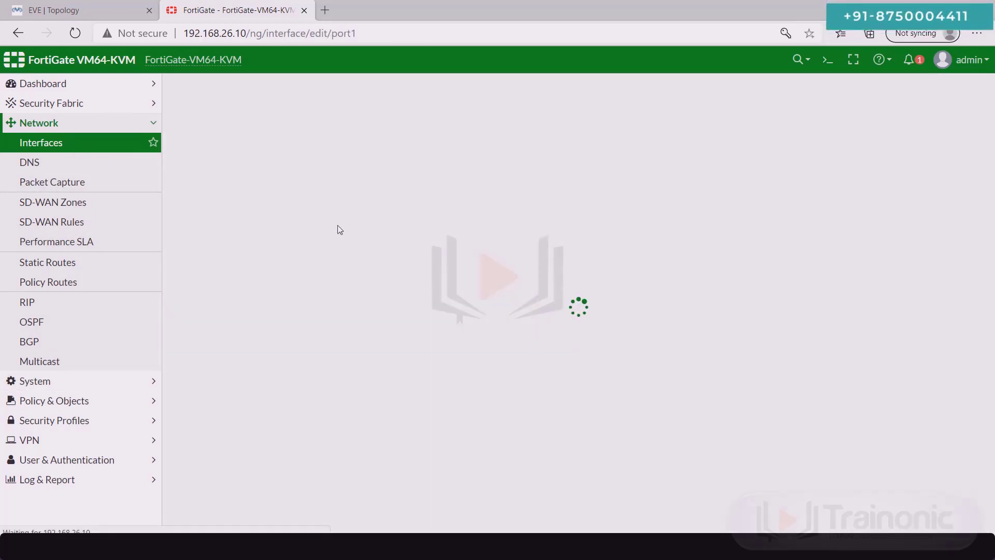
pyautogui.click(379, 245)
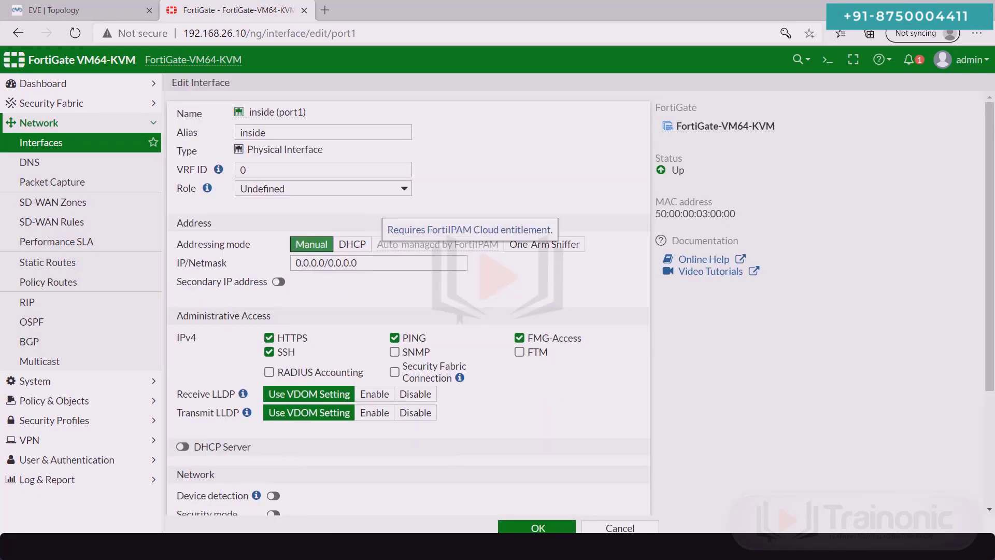
pyautogui.click(537, 528)
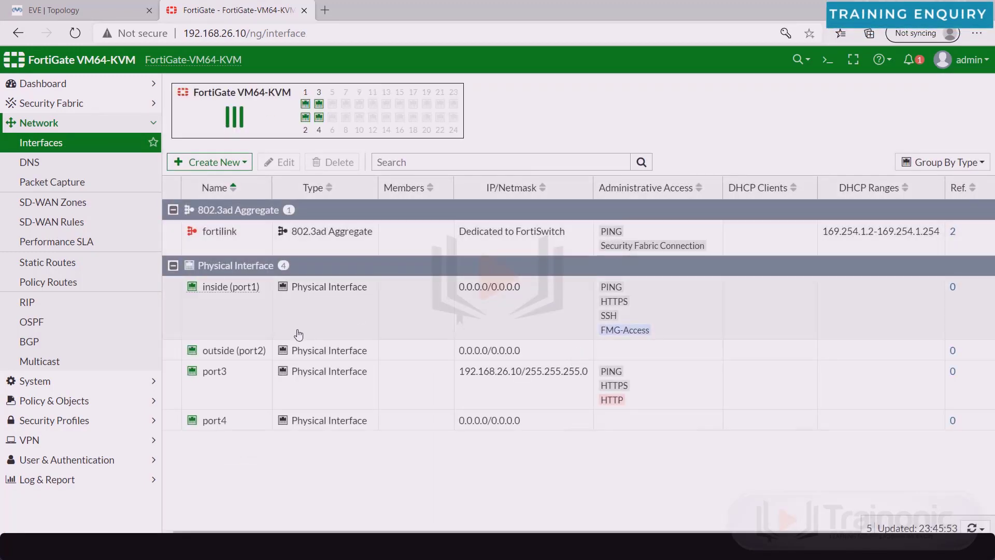
# Start a new virtual wire pair named FGT-vWire
pyautogui.click(209, 163)
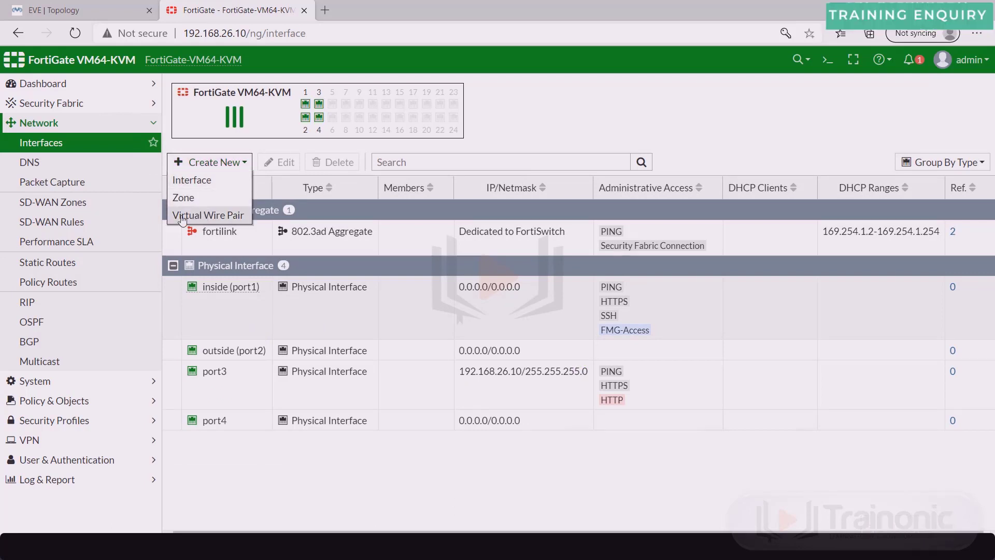
pyautogui.click(209, 216)
pyautogui.click(351, 114)
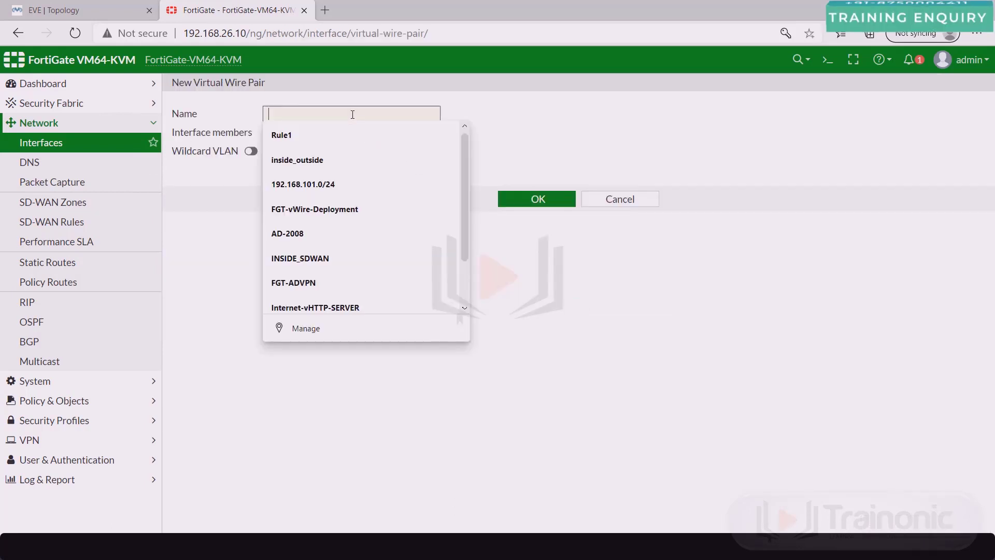
pyautogui.write('FGT-vWire')
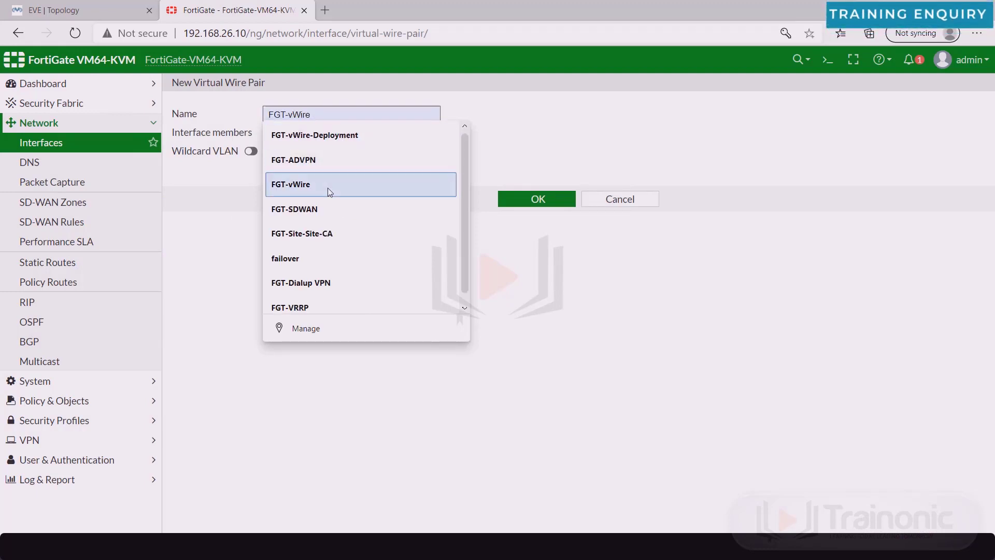
pyautogui.click(327, 185)
# Add inside (port1) and outside (port2) as the pair's members
pyautogui.click(352, 133)
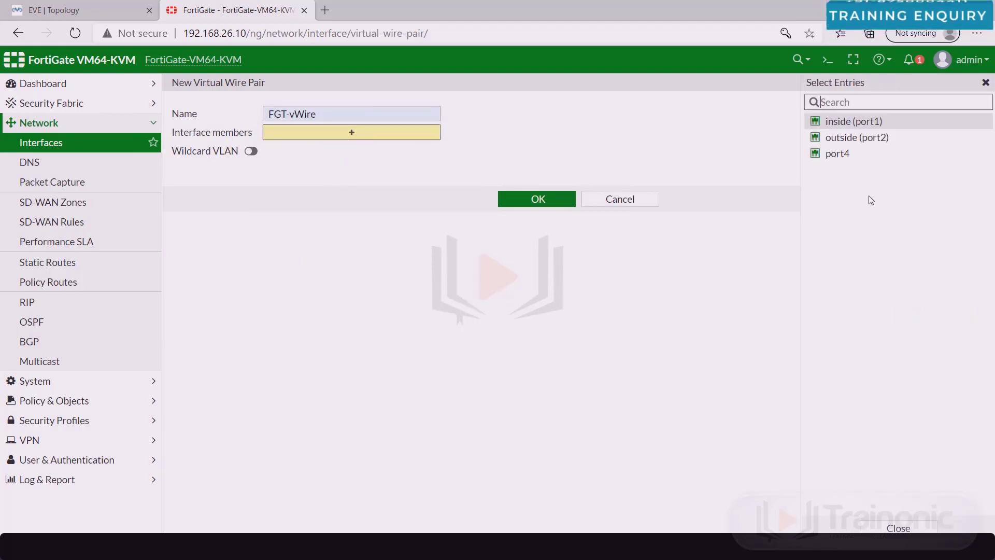
pyautogui.click(854, 121)
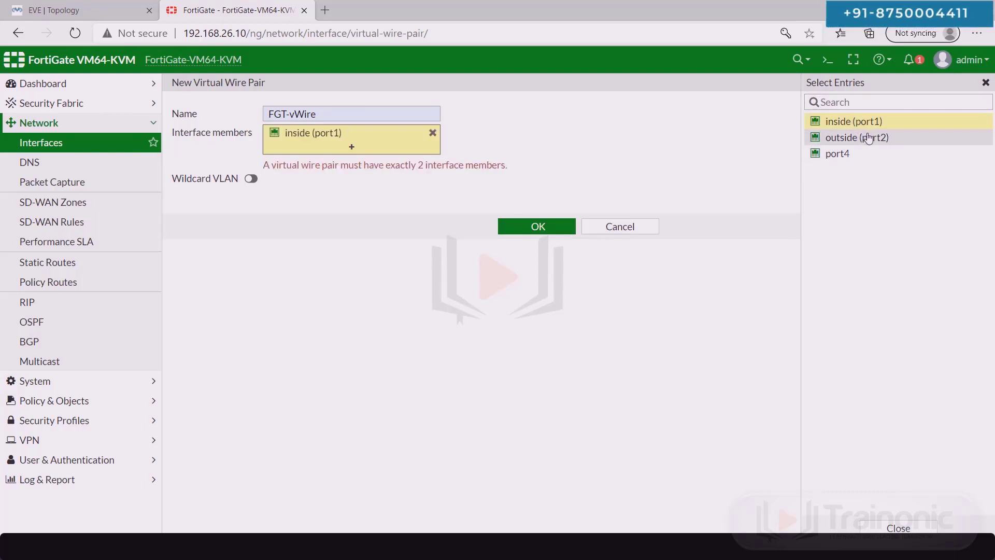
pyautogui.click(857, 137)
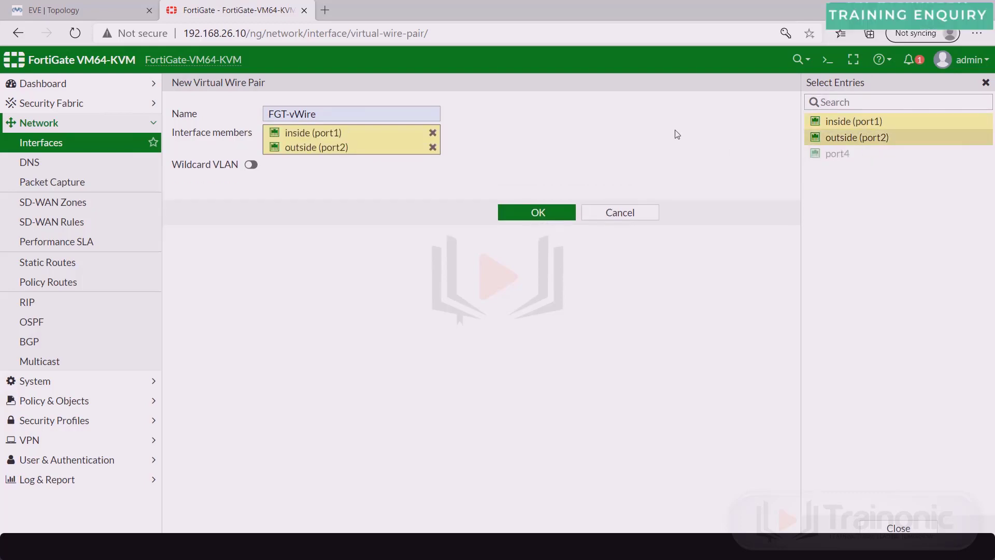
pyautogui.click(677, 132)
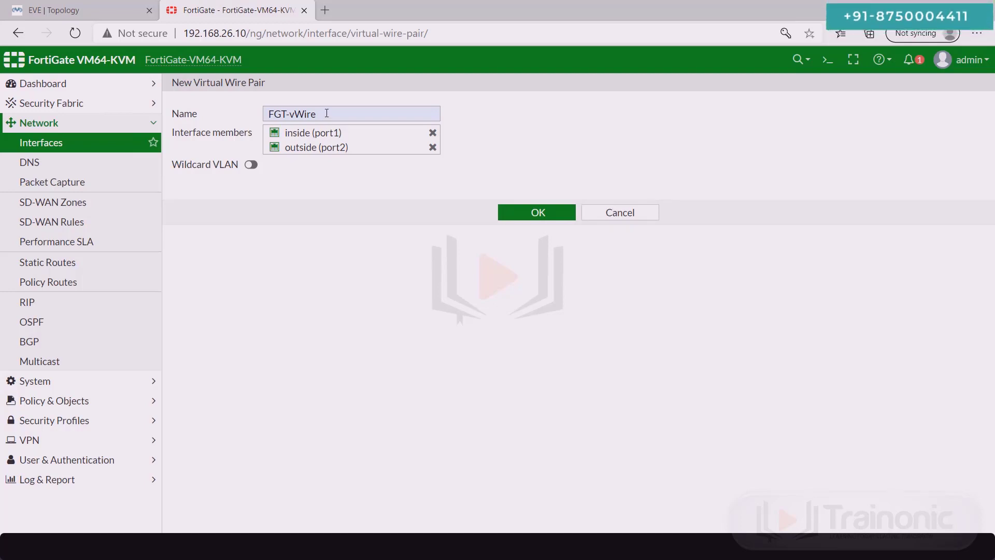
# Check the name and the lab diagram, then save the FGT-vWire pair
pyautogui.moveTo(326, 114); pyautogui.dragTo(294, 114)
pyautogui.click(526, 118)
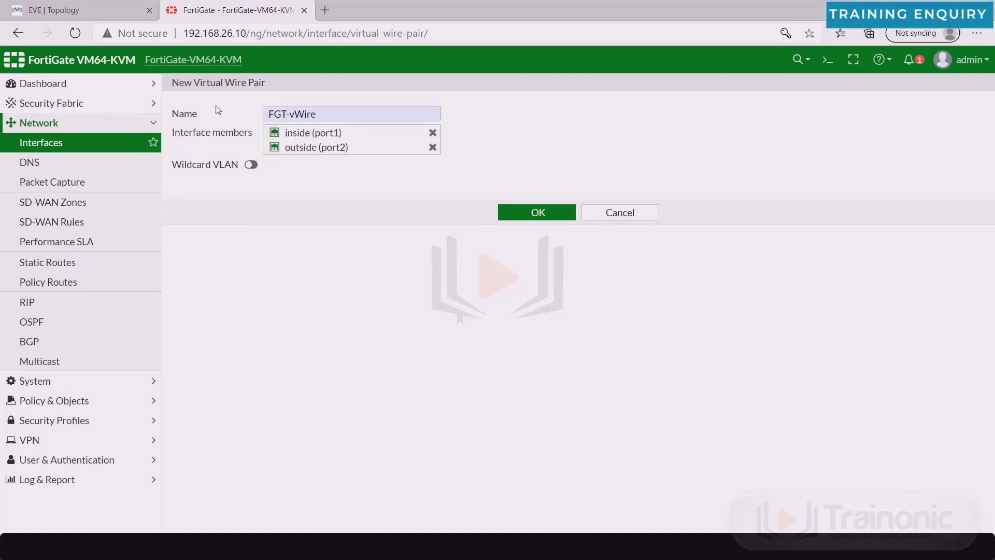
pyautogui.click(54, 10)
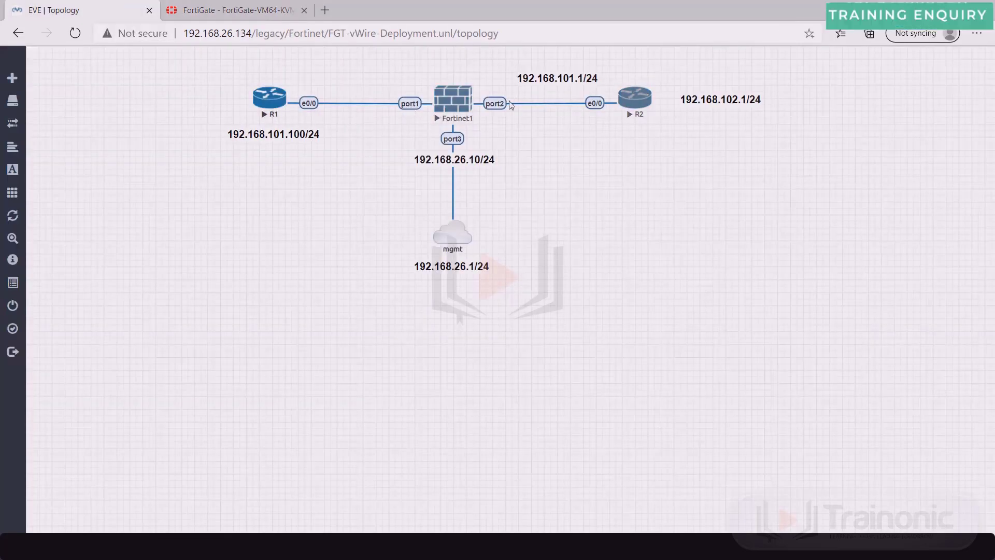
pyautogui.click(256, 10)
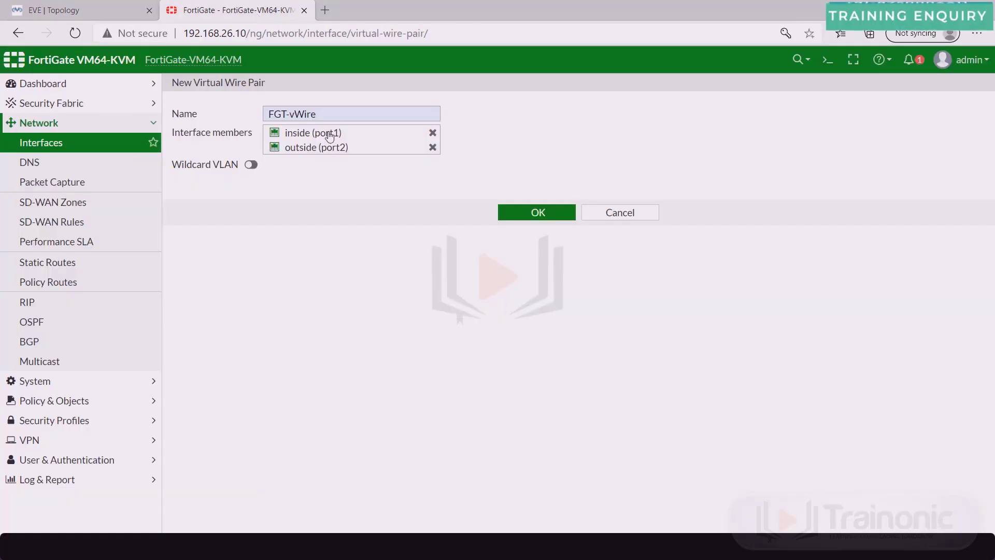
pyautogui.moveTo(315, 147)
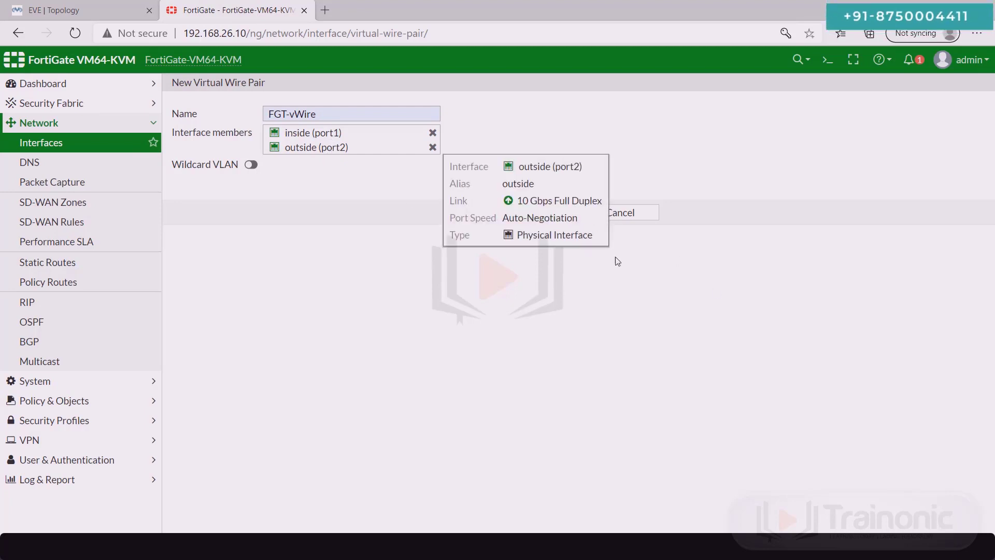
pyautogui.click(536, 212)
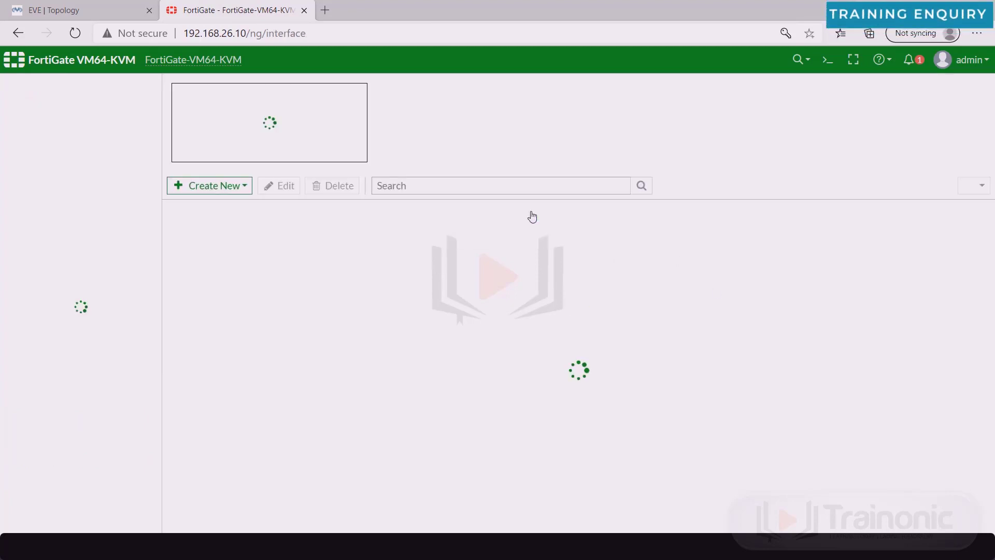
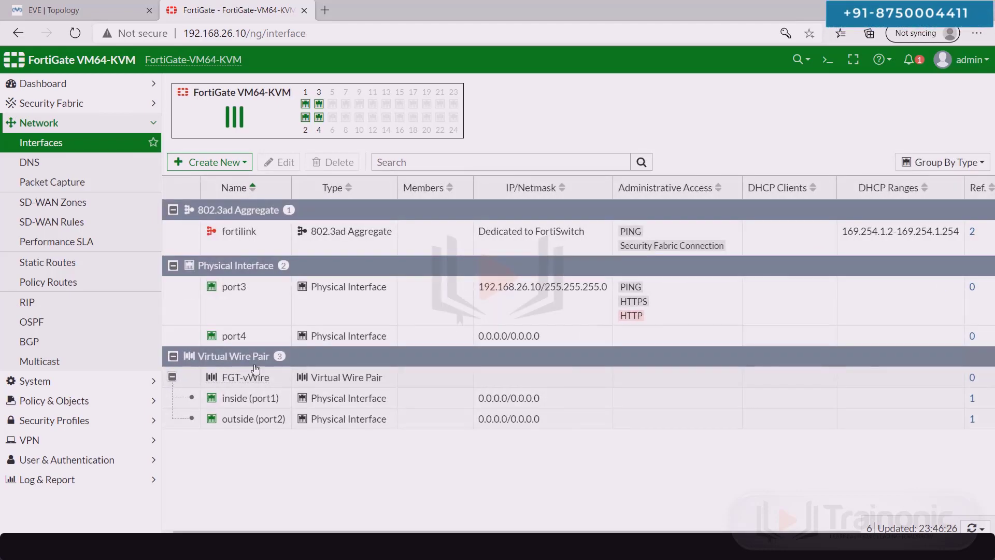
# From router R1 in SecureCRT, ping 192.168.101.1, which gets no replies
pyautogui.click(124, 8)
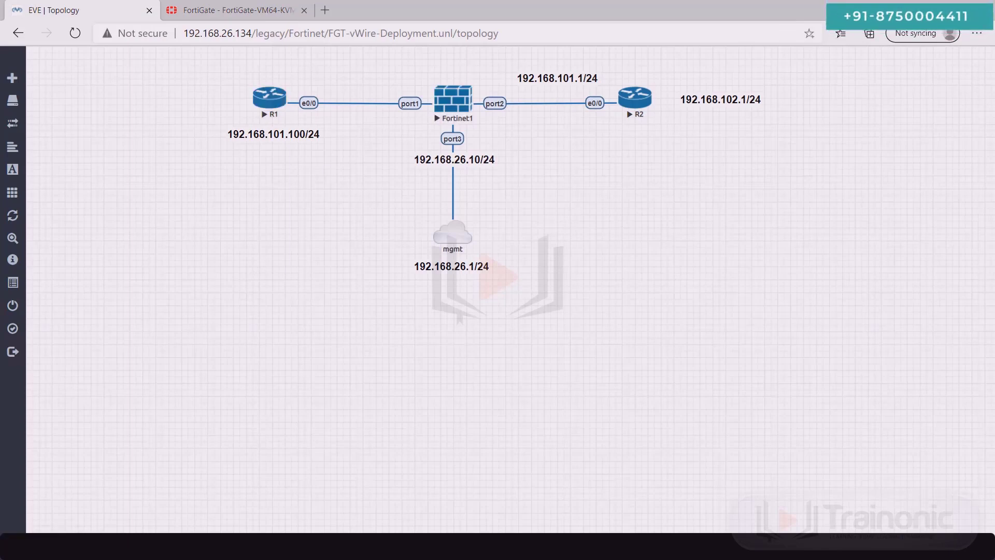
pyautogui.click(218, 438)
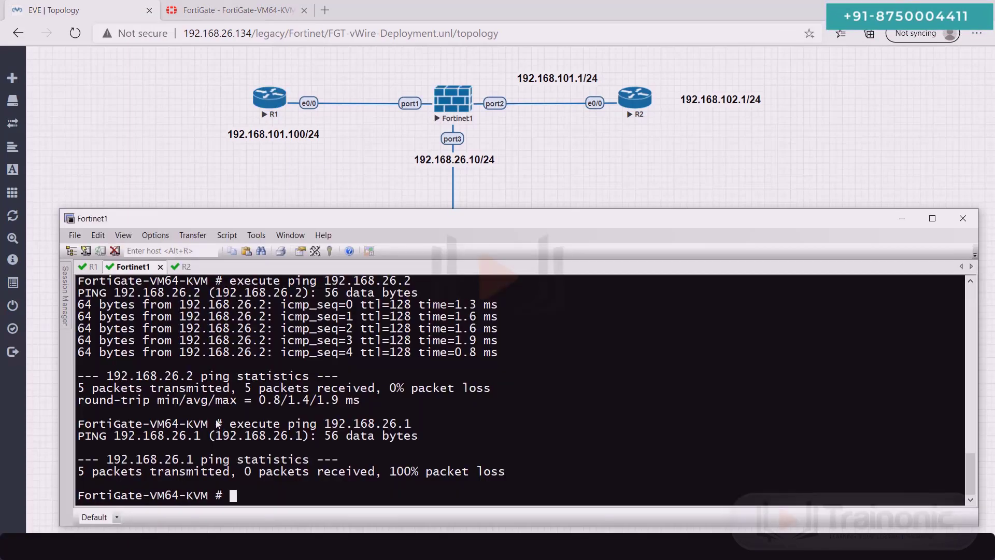
pyautogui.click(92, 267)
pyautogui.hotkey('ctrl', 'z')
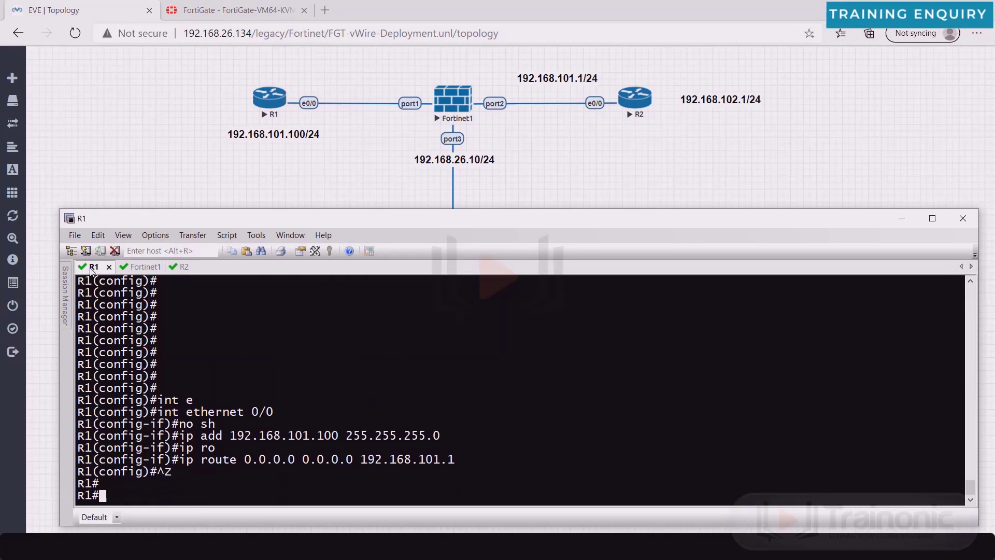
pyautogui.press('Return')
pyautogui.press('Return')
pyautogui.press('Return')
pyautogui.write('ng 192.168.101.1')
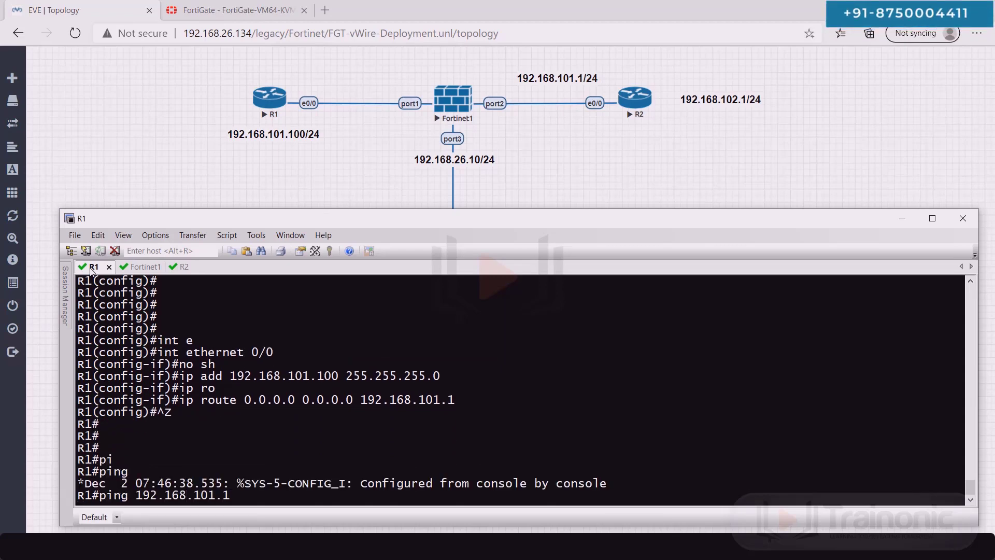
pyautogui.press('Return')
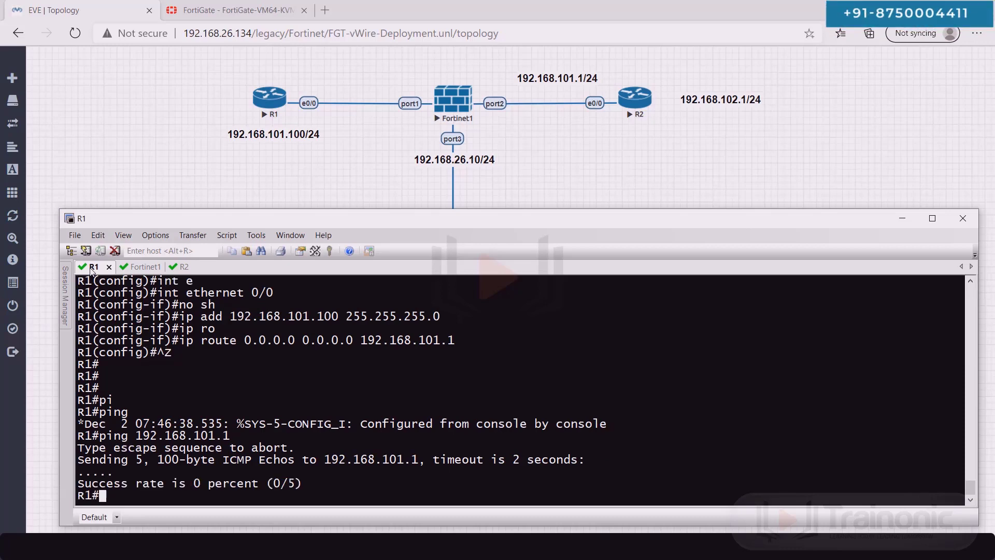
# From R1, ping 192.168.102.1 by editing the previous ping command
pyautogui.press('Up')
pyautogui.press('BackSpace')
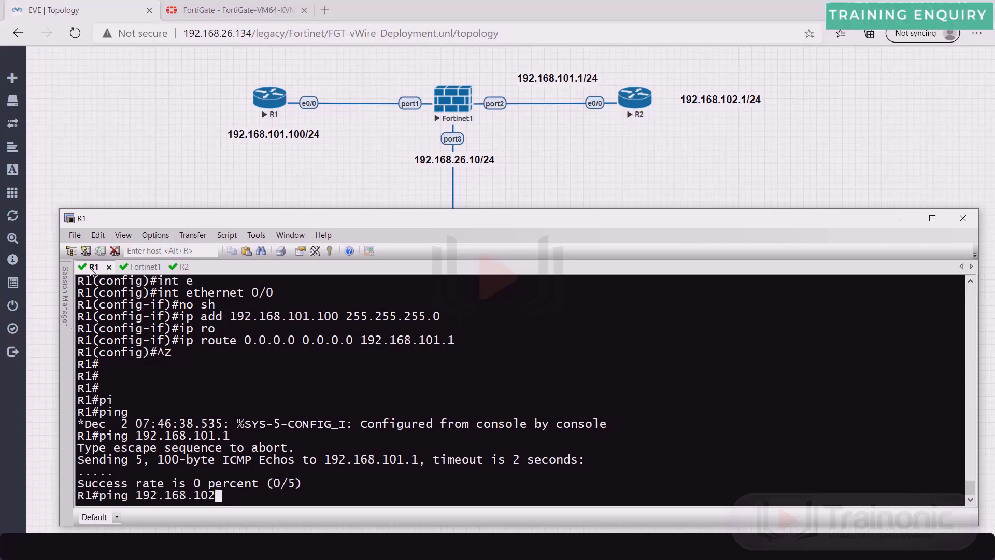
pyautogui.write('.1')
pyautogui.press('Return')
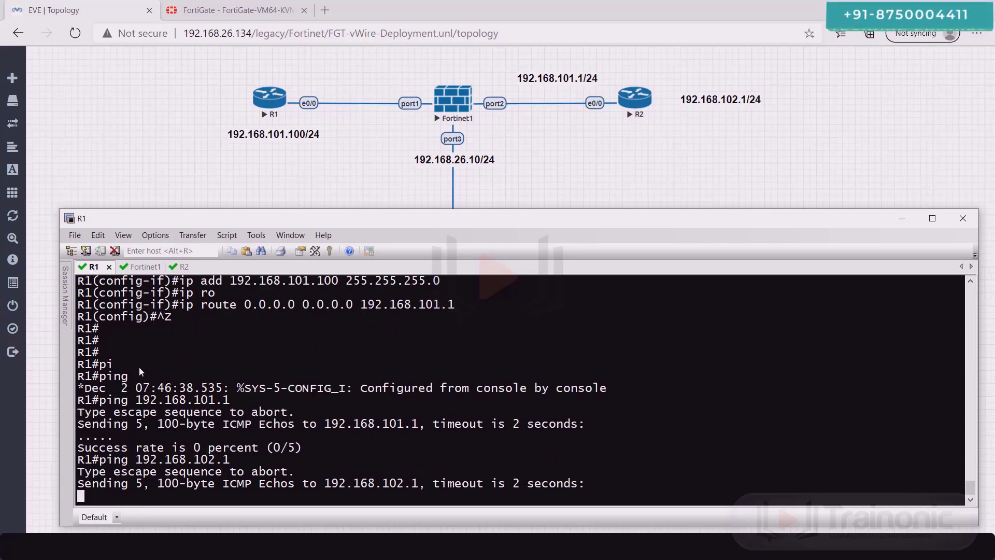
# From router R2, ping 192.168.101.100, which fails
pyautogui.click(182, 267)
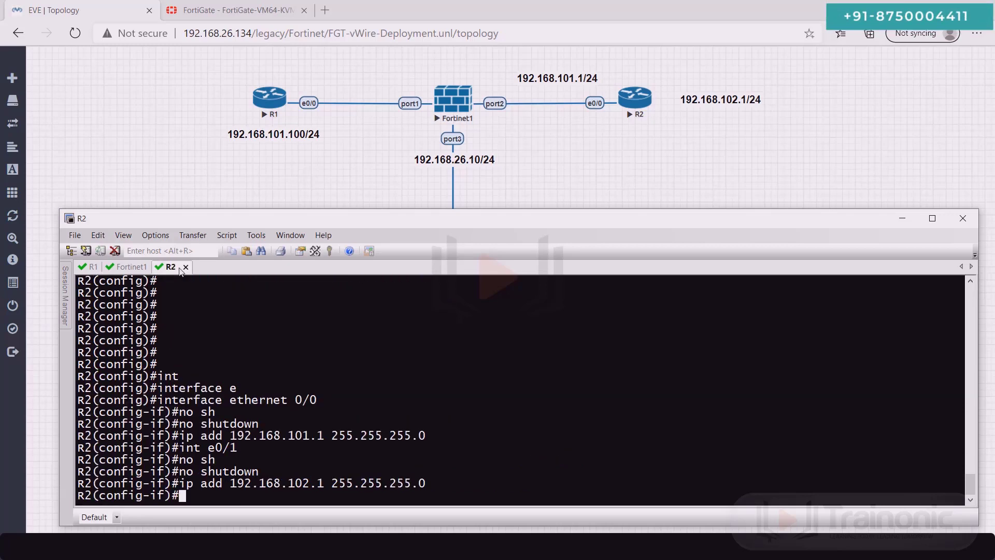
pyautogui.hotkey('ctrl', 'z')
pyautogui.press('Return')
pyautogui.press('Return')
pyautogui.write('ping 19')
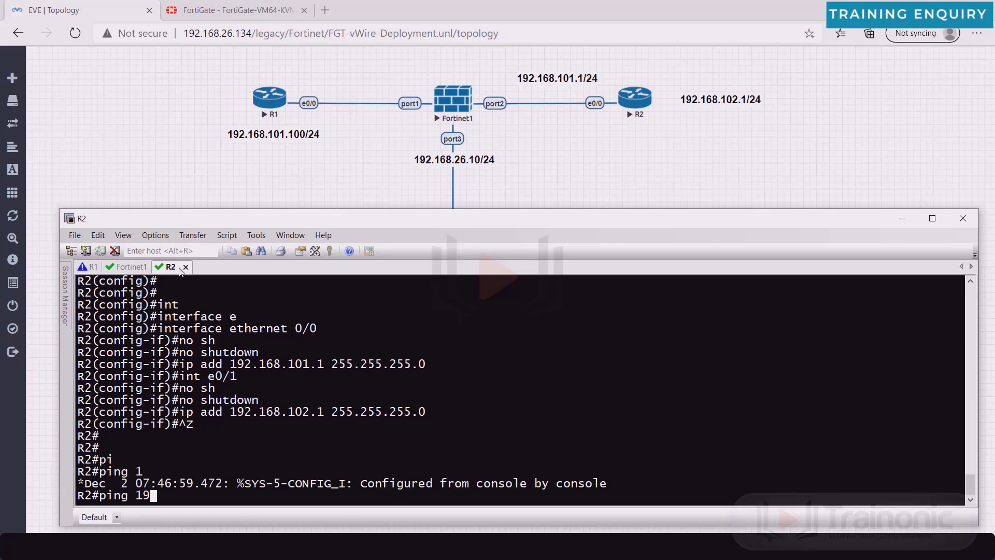
pyautogui.write('2.168.101.100')
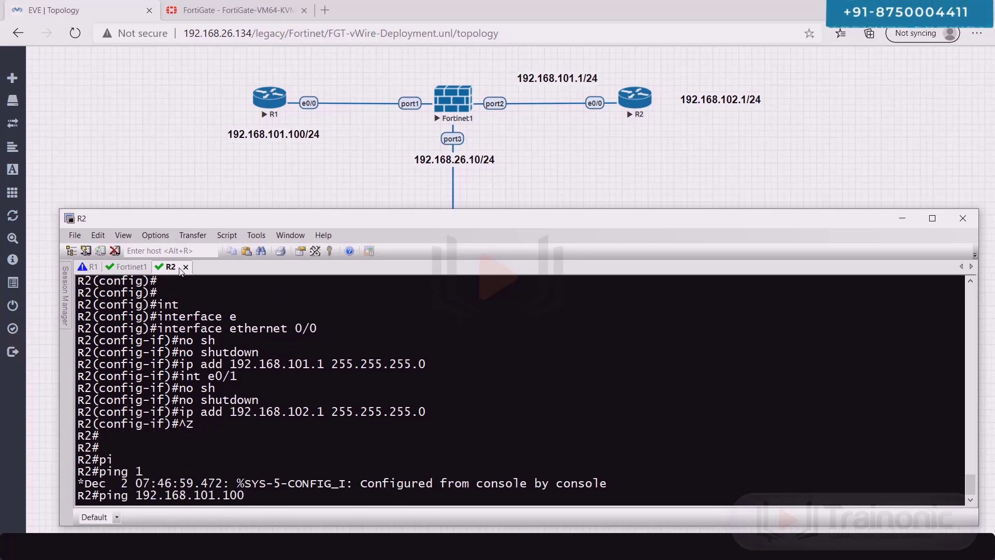
pyautogui.press('Return')
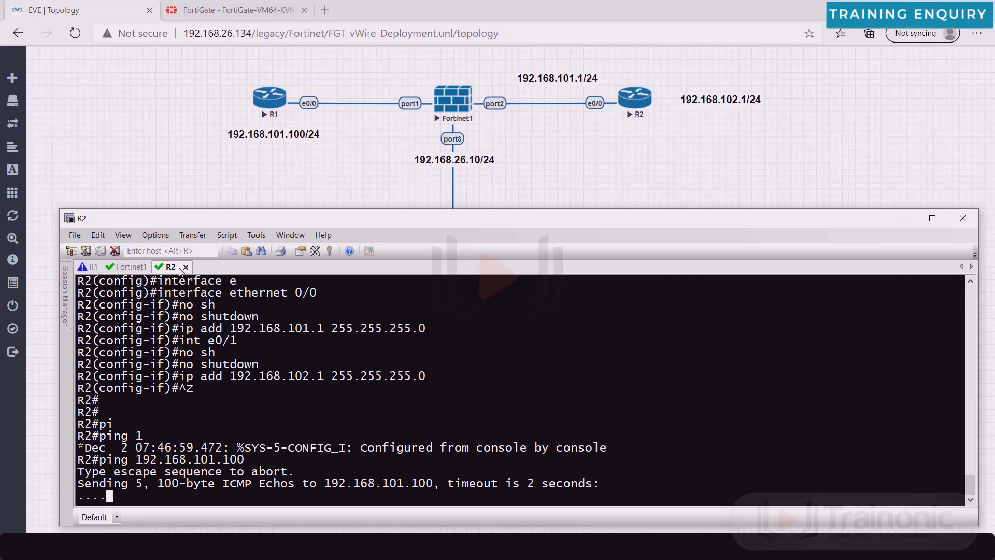
# Ping 192.168.101.100 from R2 with source ethernet 0/1, then return to FortiGate
pyautogui.press('Up')
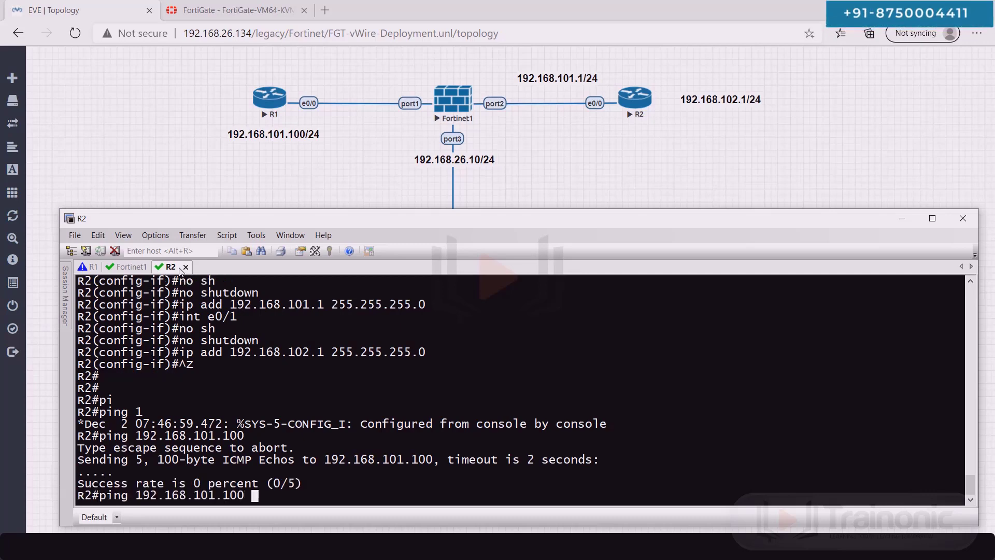
pyautogui.press('Tab')
pyautogui.write('e')
pyautogui.press('Tab')
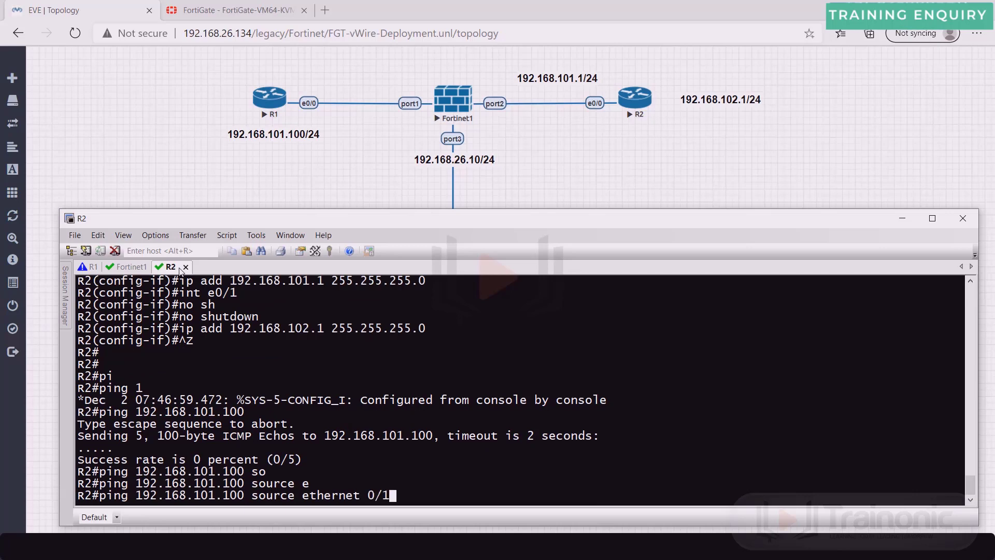
pyautogui.press('Return')
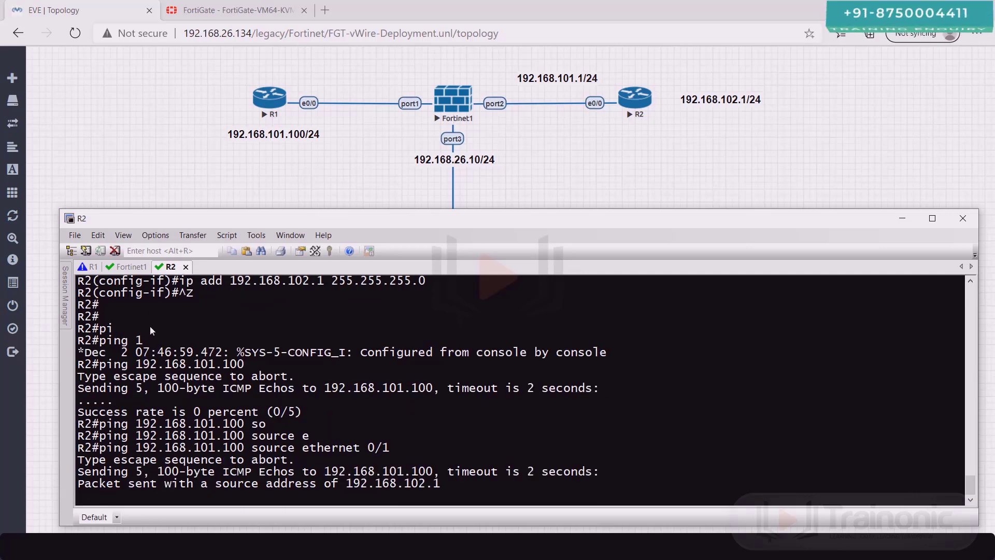
pyautogui.click(266, 10)
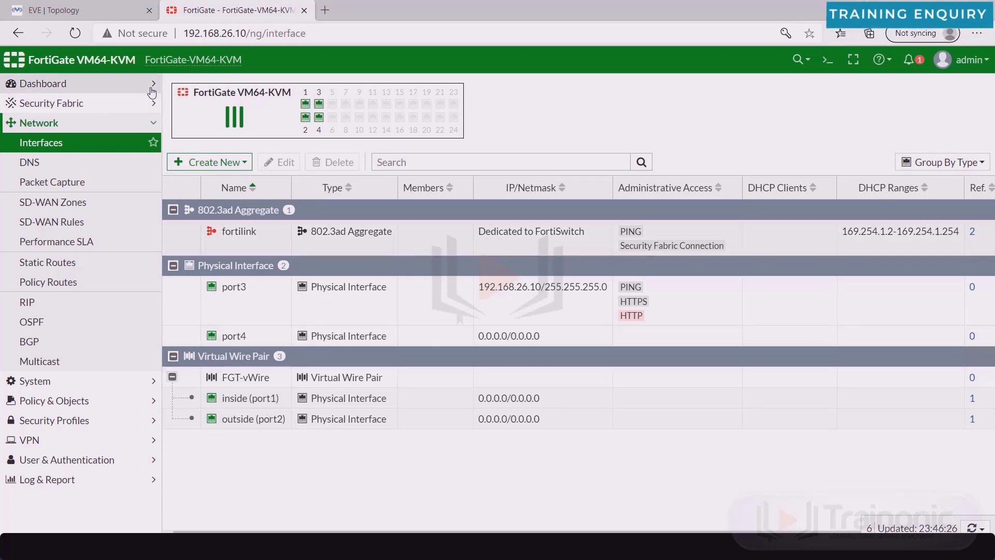
# Start a new policy under Policy & Objects > Firewall Policy, checking the lab topology
pyautogui.click(43, 400)
pyautogui.click(63, 182)
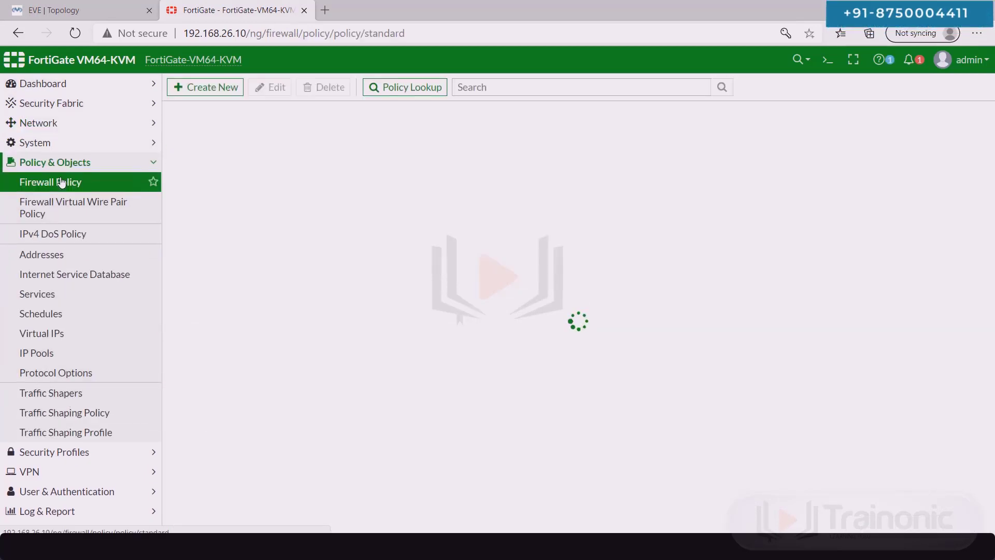
pyautogui.click(205, 87)
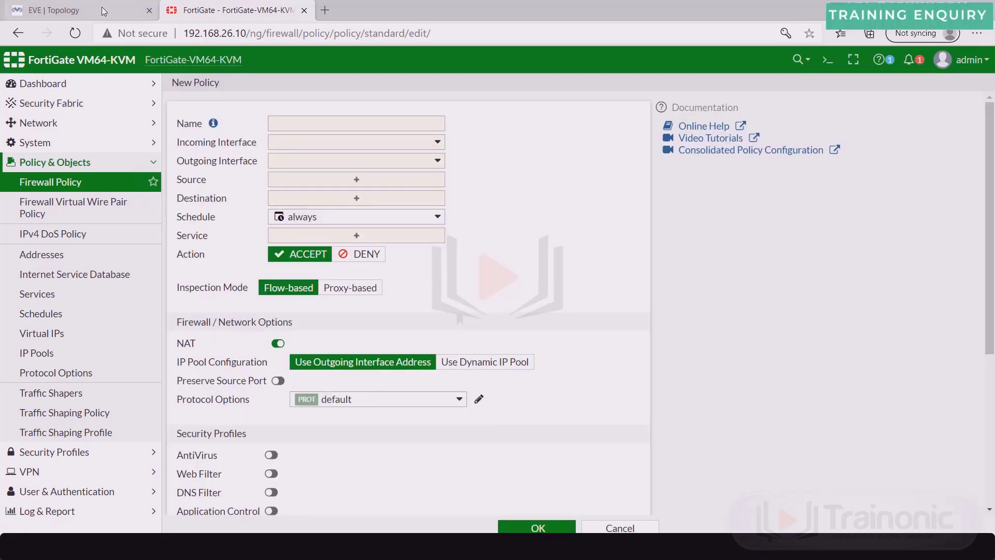
pyautogui.click(54, 11)
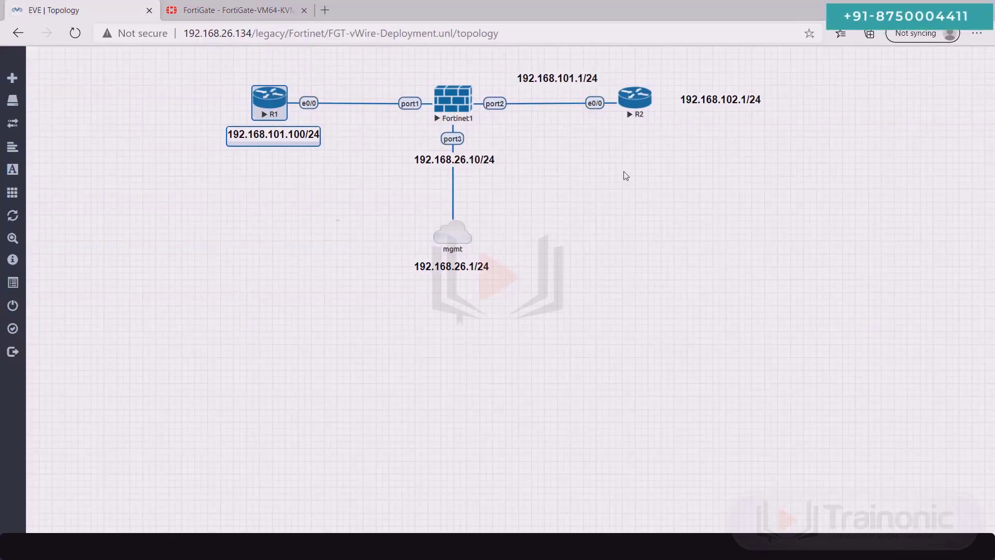
pyautogui.moveTo(657, 178); pyautogui.dragTo(517, 74)
pyautogui.click(234, 11)
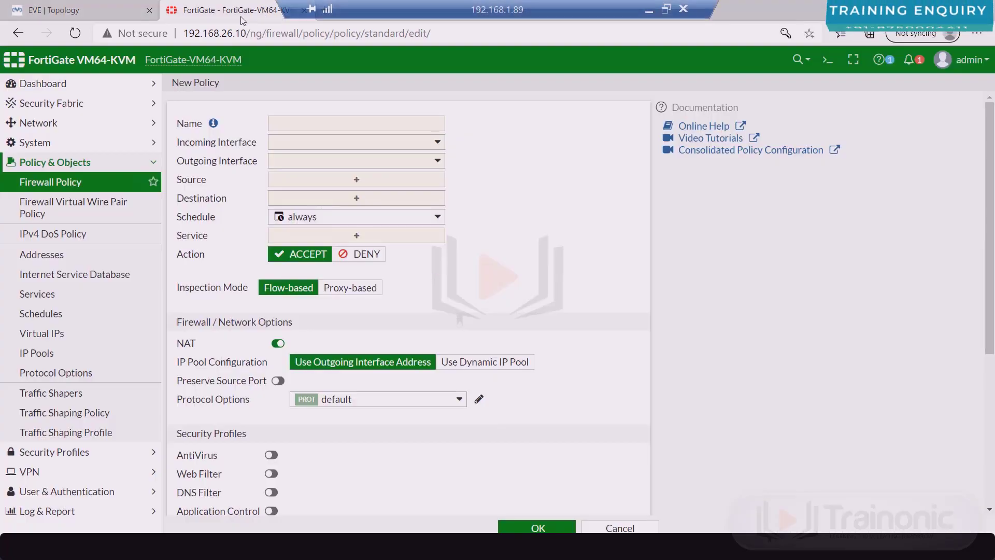
# Name the policy inside_outside and review the port3/port4 incoming interface options
pyautogui.click(319, 124)
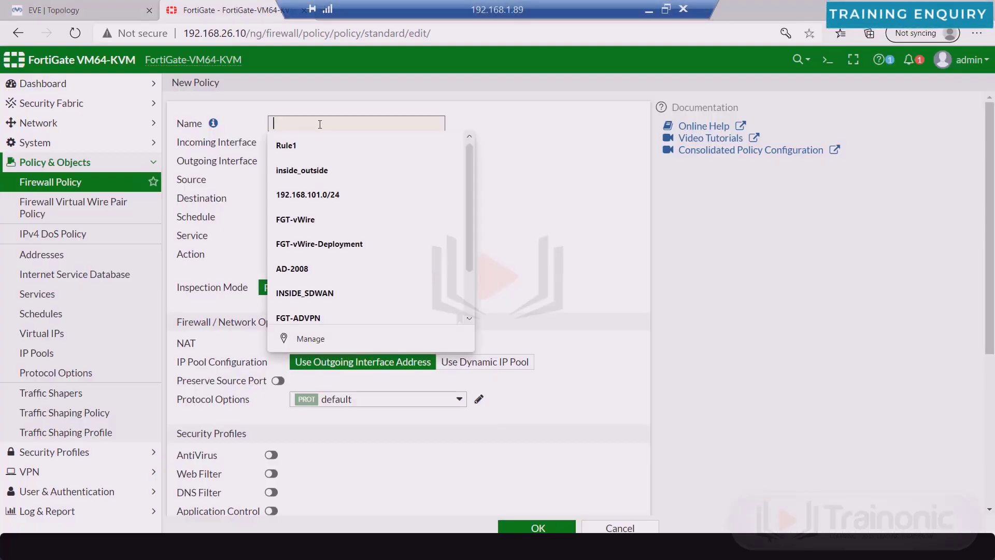
pyautogui.write('inside_outside')
pyautogui.click(302, 145)
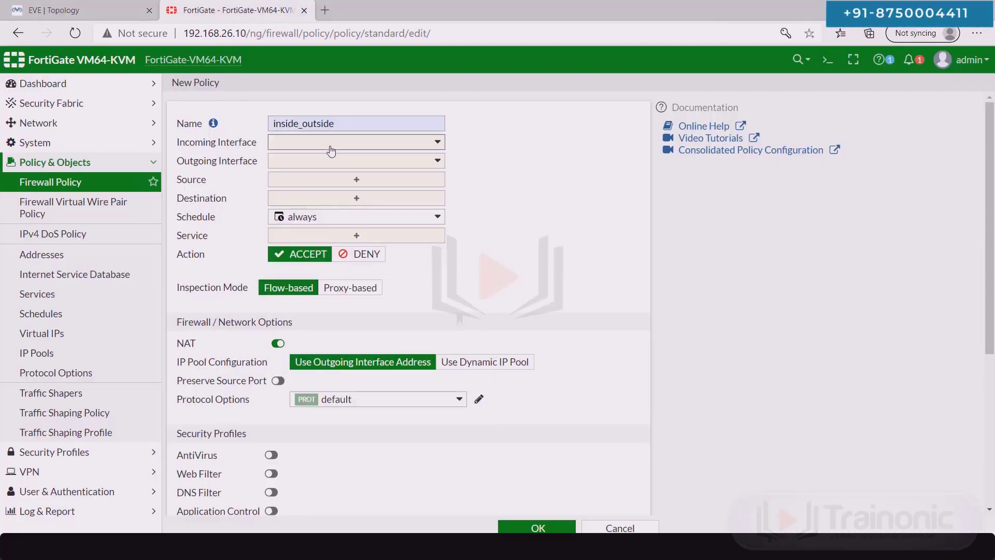
pyautogui.click(331, 143)
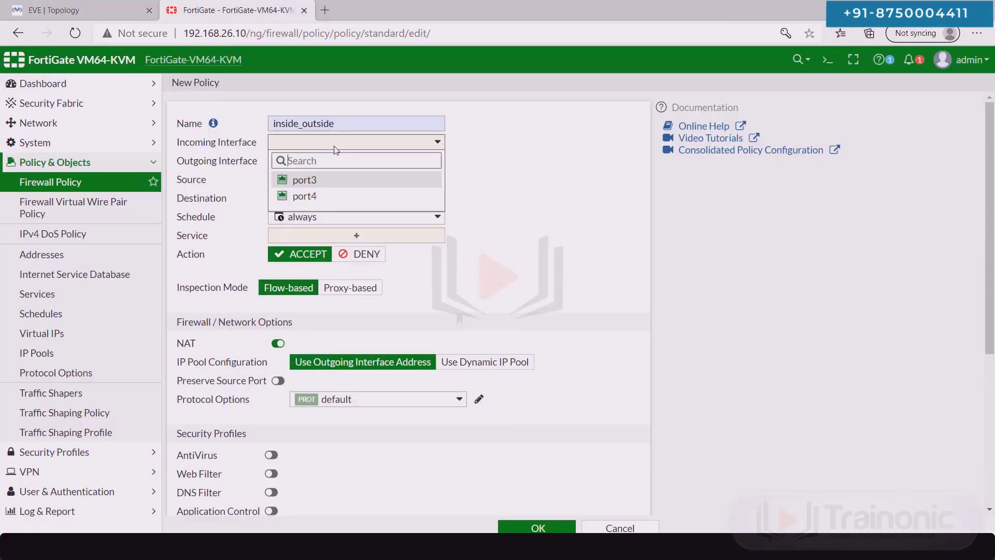
pyautogui.click(388, 142)
pyautogui.click(437, 142)
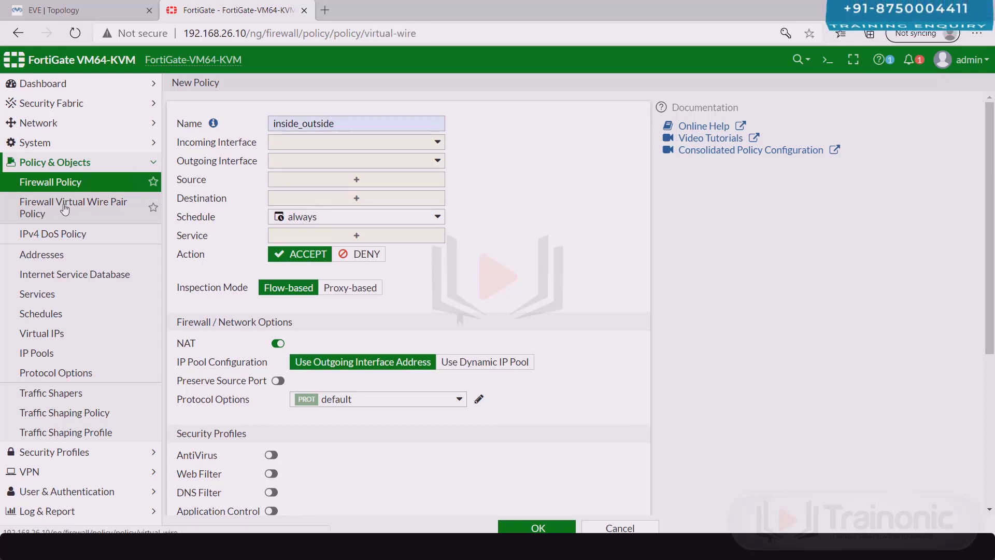
# Start a virtual wire pair policy named inside_outside for port1-to-port2 traffic
pyautogui.click(65, 208)
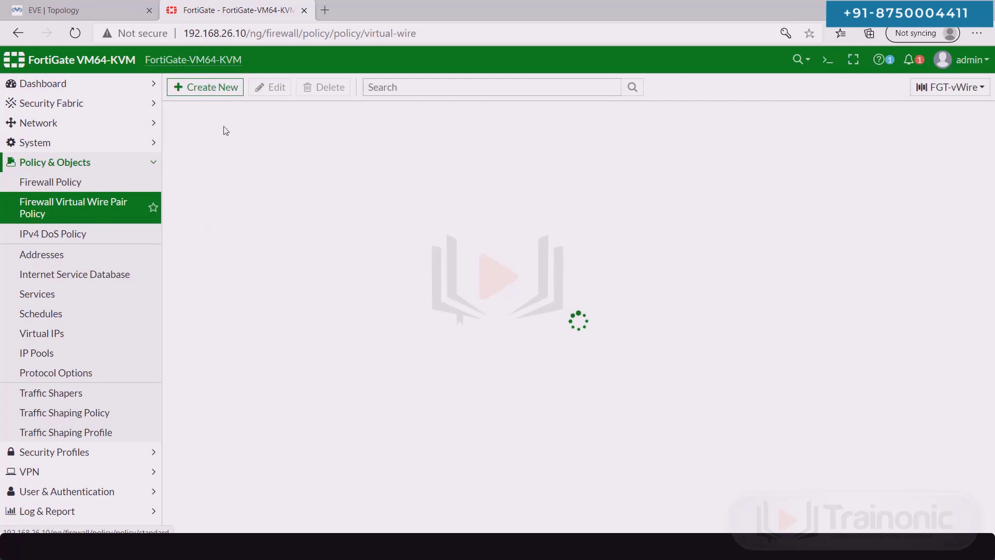
pyautogui.click(206, 87)
pyautogui.click(346, 125)
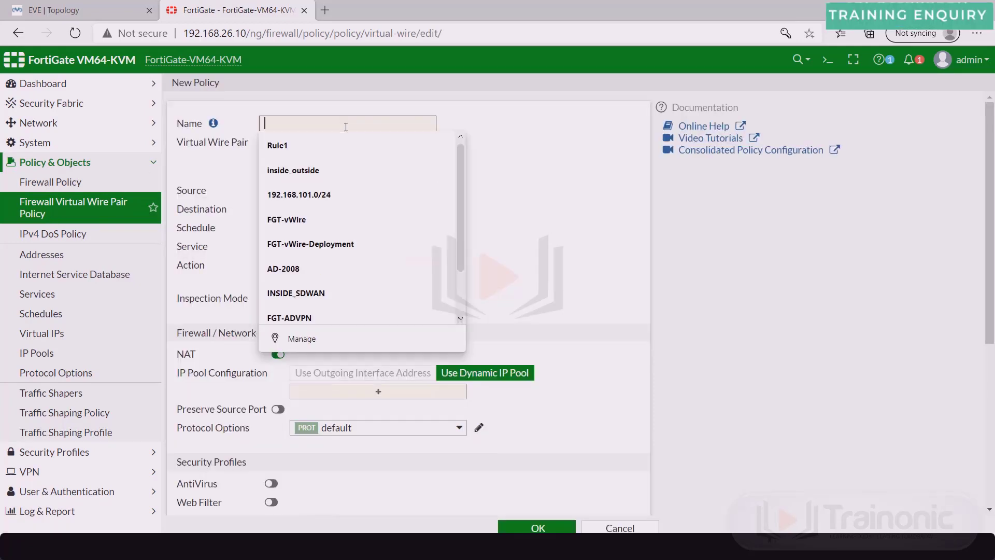
pyautogui.click(293, 170)
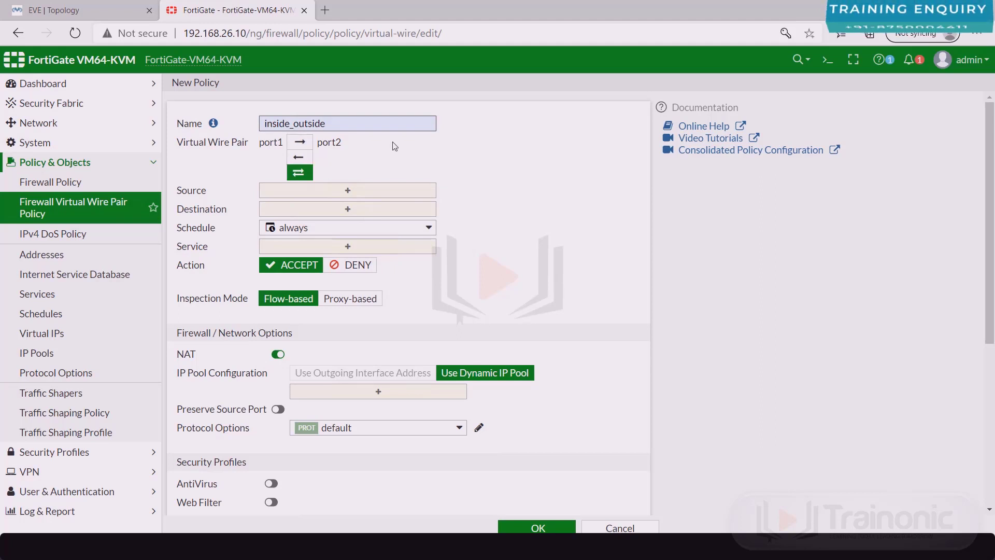
pyautogui.click(303, 143)
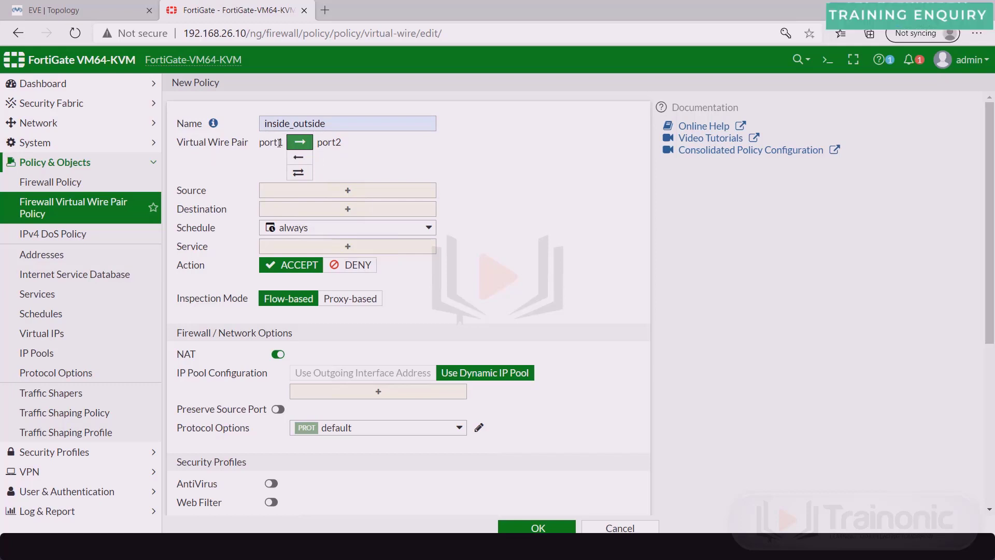
# Set the policy source to all, destination to all, and service to ALL
pyautogui.click(330, 190)
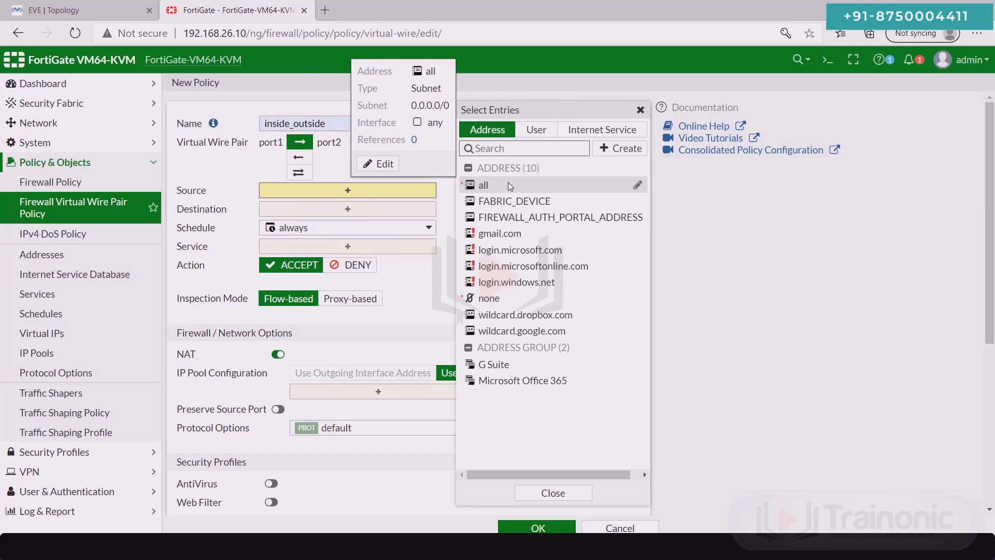
pyautogui.click(509, 185)
pyautogui.click(363, 223)
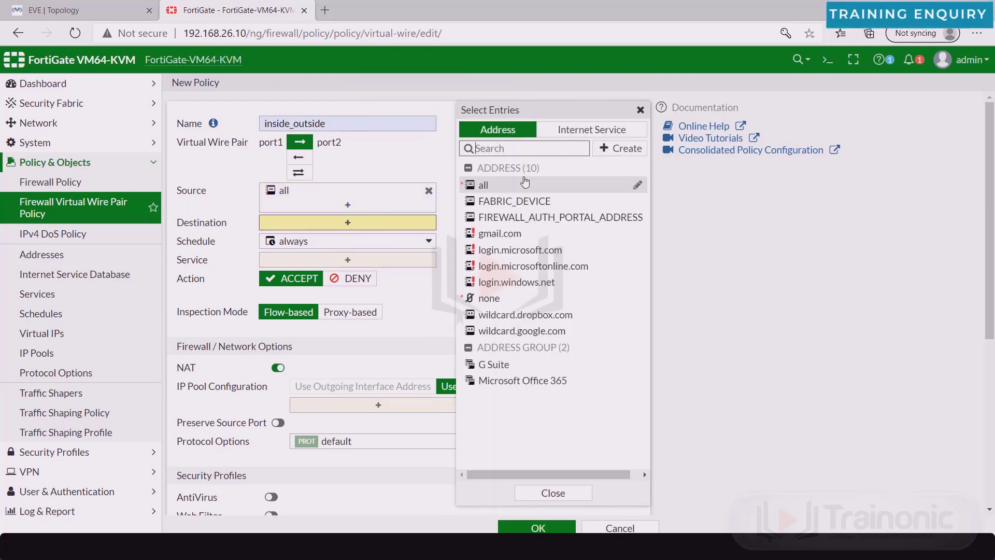
pyautogui.click(483, 185)
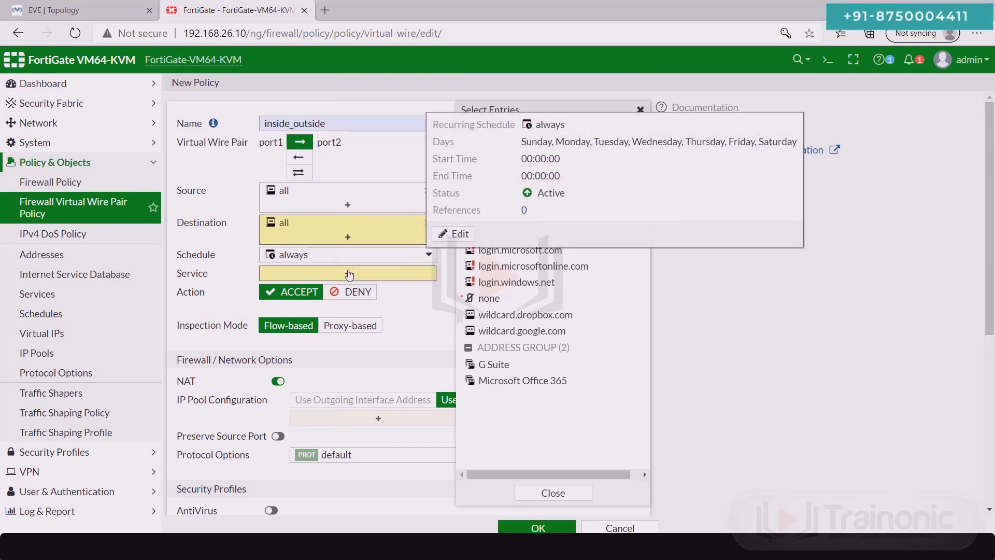
pyautogui.click(350, 273)
pyautogui.click(485, 180)
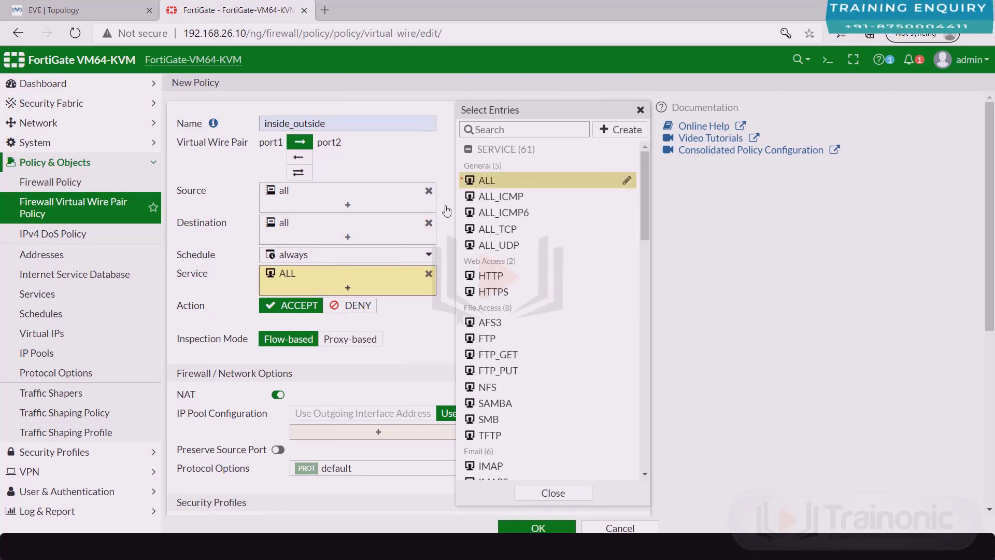
# Disable NAT, log all sessions, and save the inside_outside policy
pyautogui.click(277, 394)
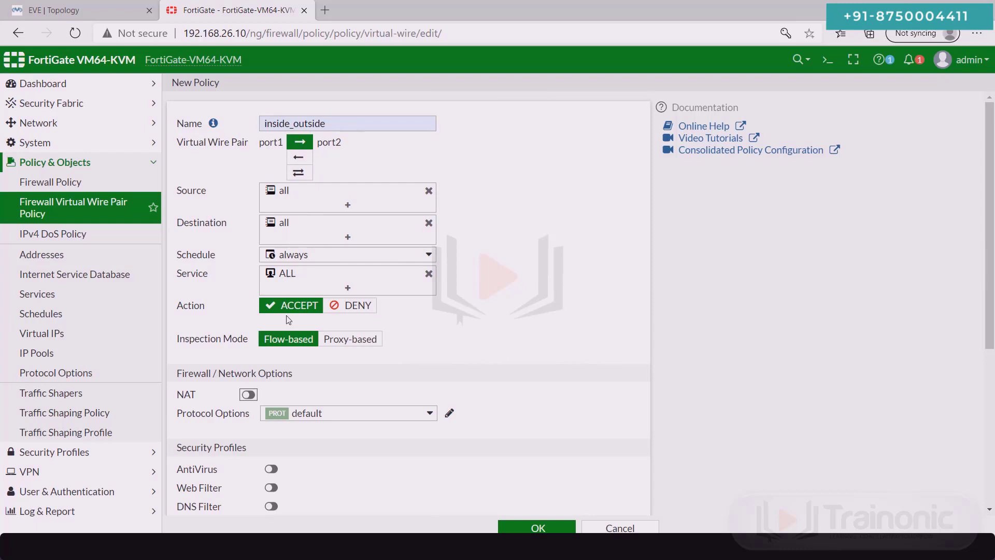
pyautogui.scroll(-5, 311, 350)
pyautogui.click(453, 387)
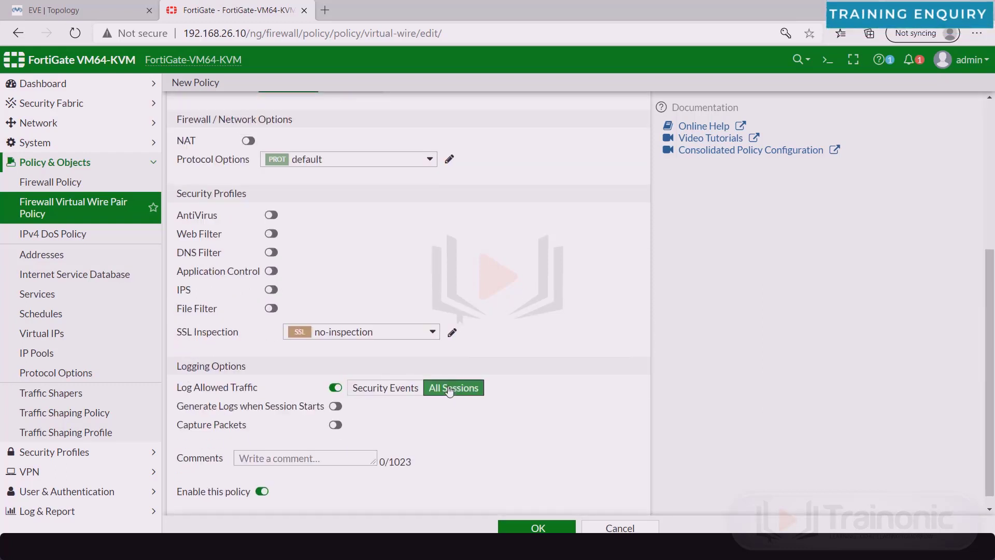
pyautogui.click(537, 527)
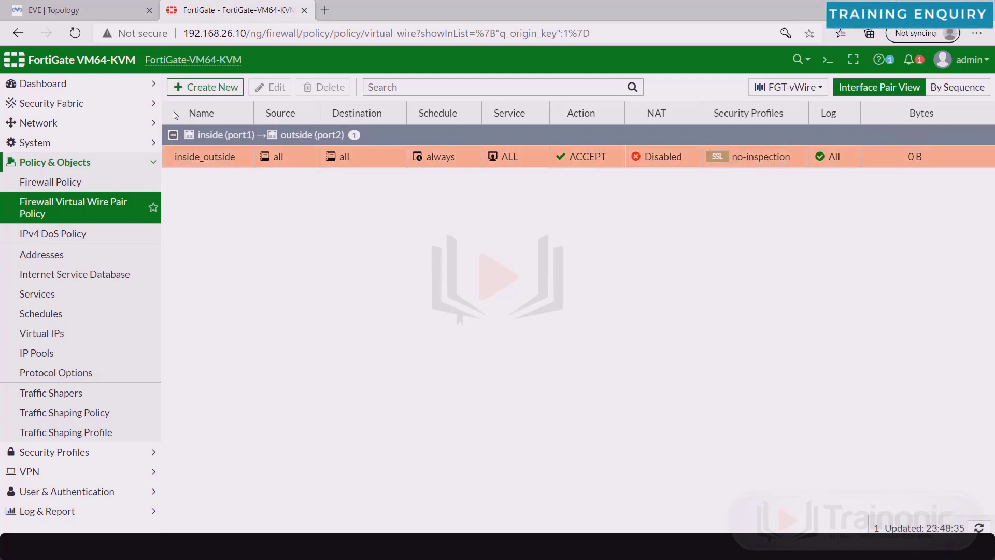
# From R1, ping 192.168.101.1 and 192.168.102.1 successfully
pyautogui.click(112, 11)
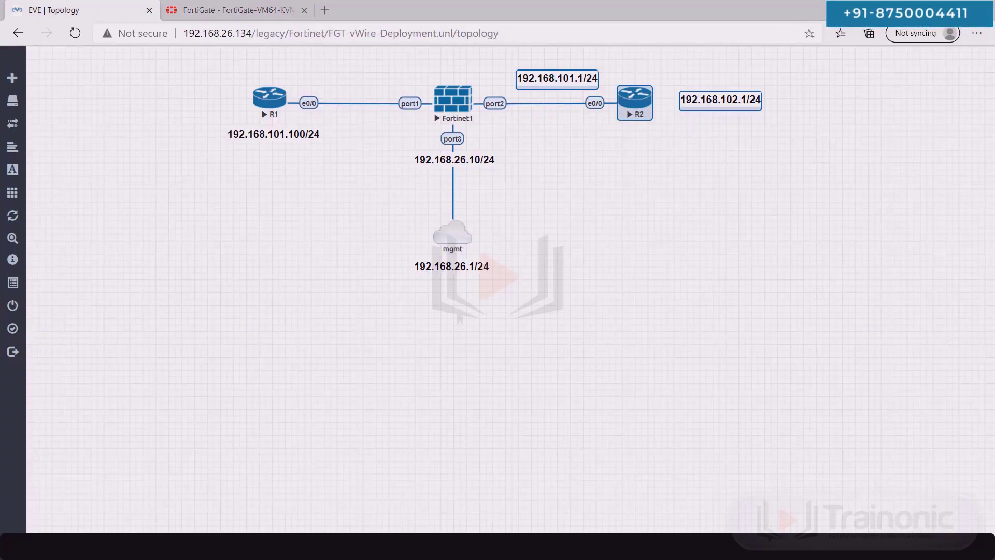
pyautogui.hotkey('alt', 'Tab')
pyautogui.click(93, 267)
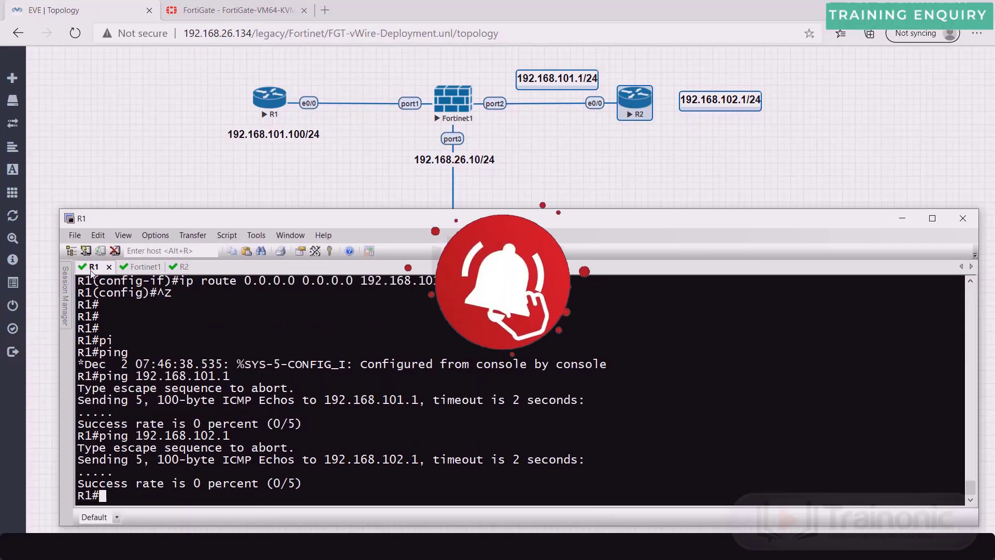
pyautogui.press('Return')
pyautogui.press('Return')
pyautogui.press('Return')
pyautogui.write('ping 192.168.102.1')
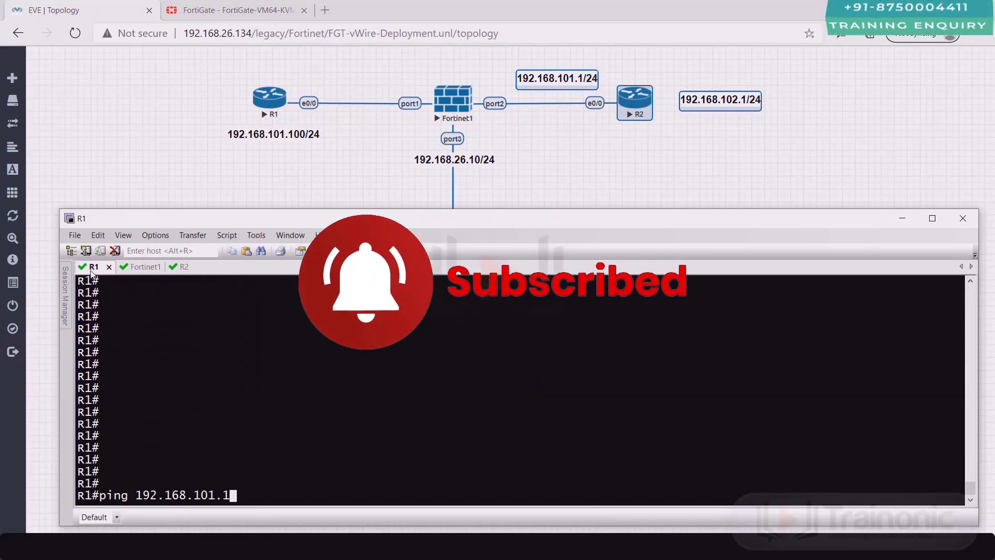
pyautogui.press('Return')
pyautogui.write('ping 192.168.102.1')
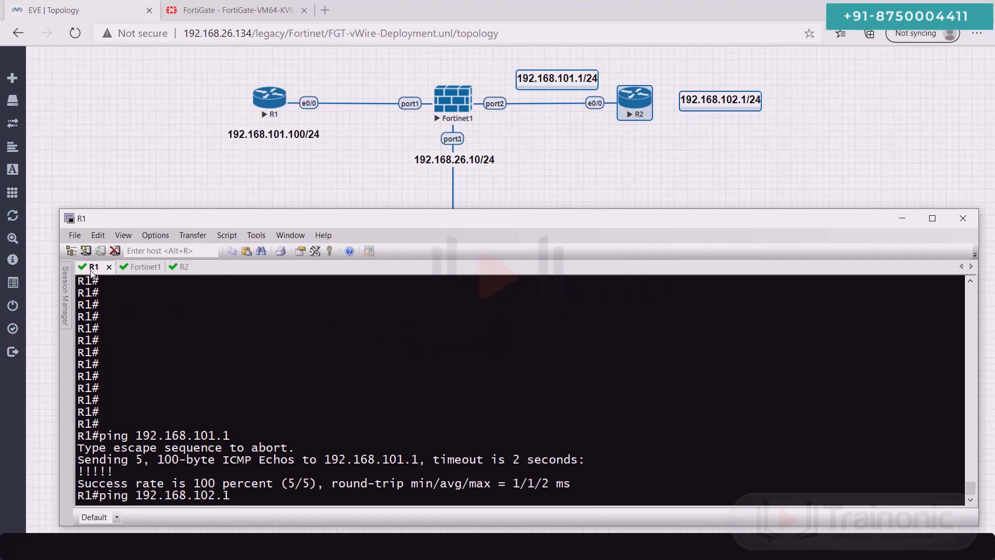
pyautogui.press('Return')
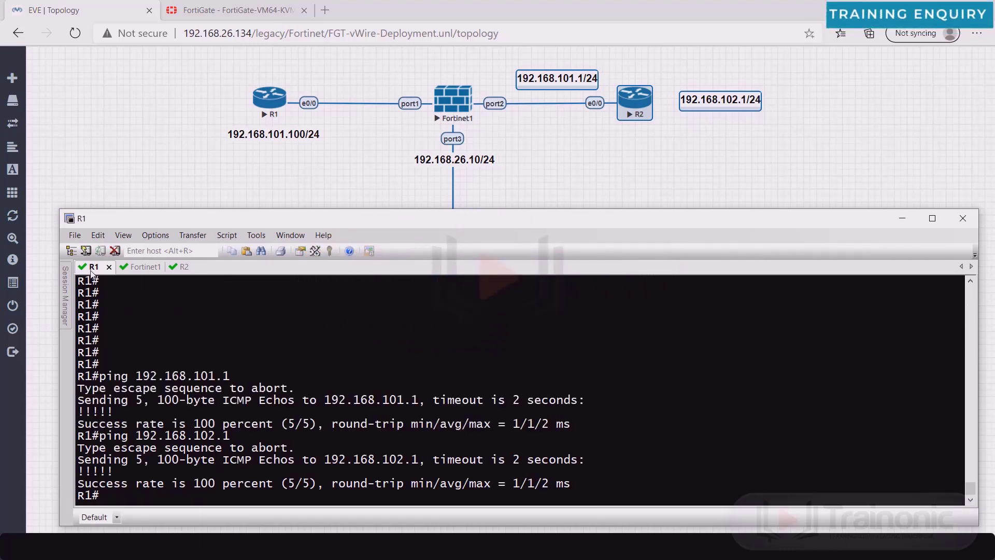
# From R2, start a ping to 192.168.101.100
pyautogui.click(179, 267)
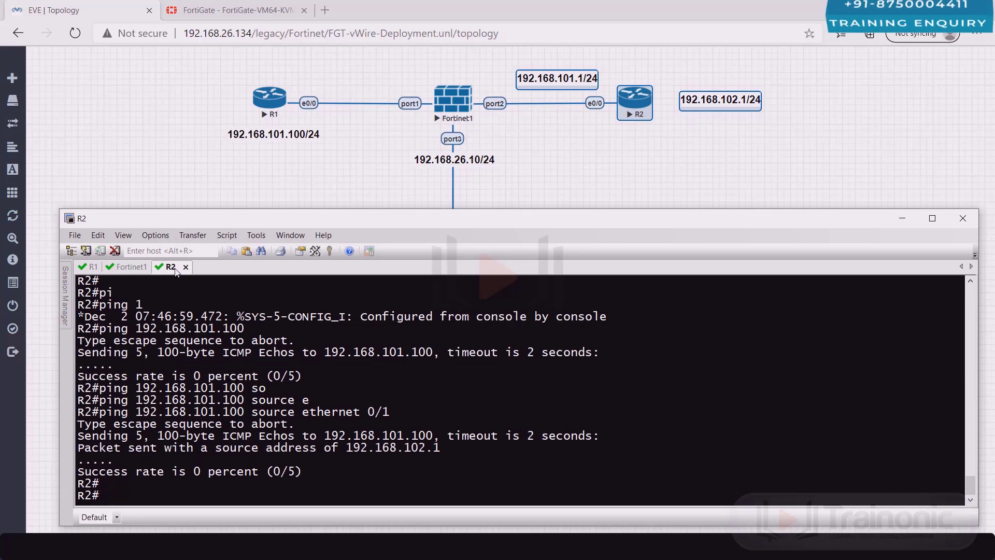
pyautogui.press('Return')
pyautogui.press('Return')
pyautogui.press('Return')
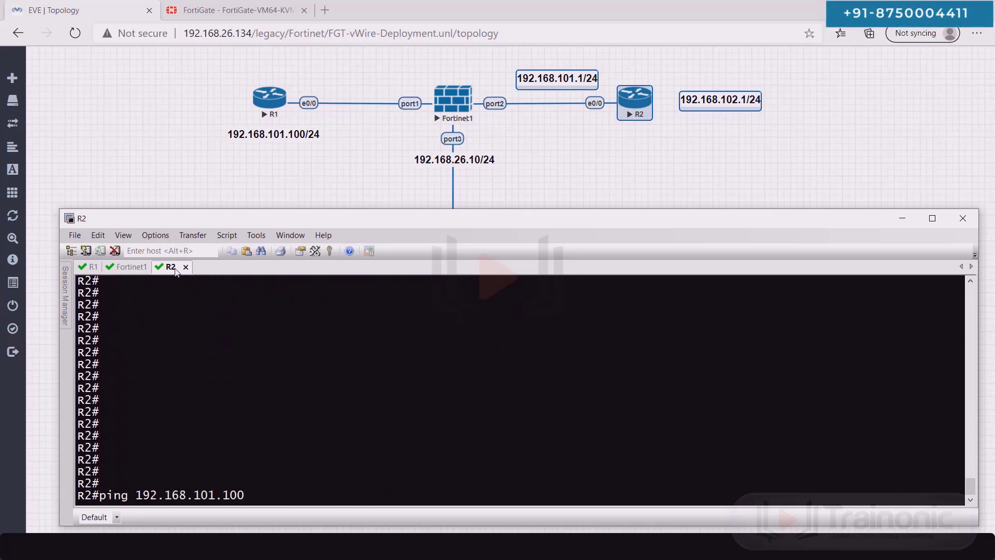
pyautogui.press('Return')
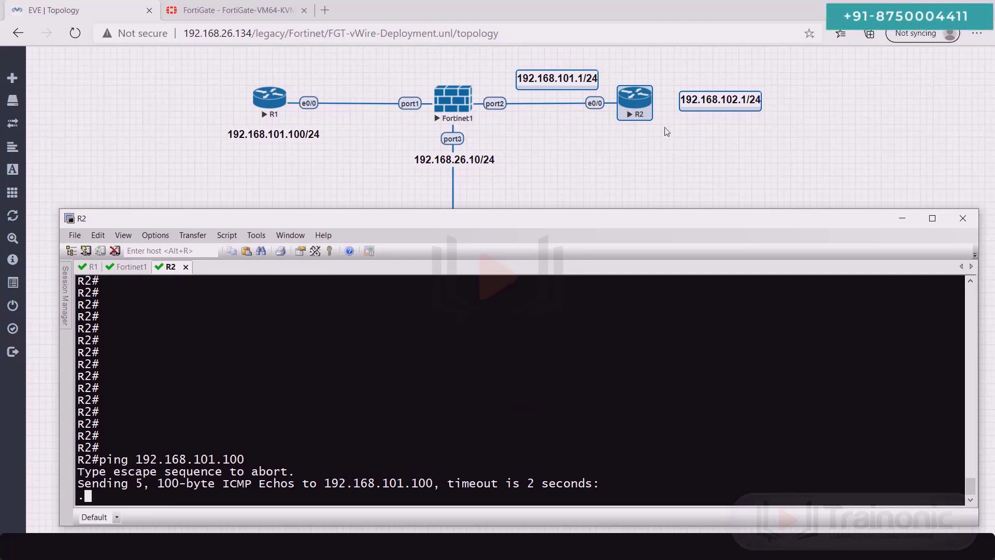
# Create virtual wire pair policy outside_inside, set port2-to-port1 direction, and open Source choices
pyautogui.click(575, 129)
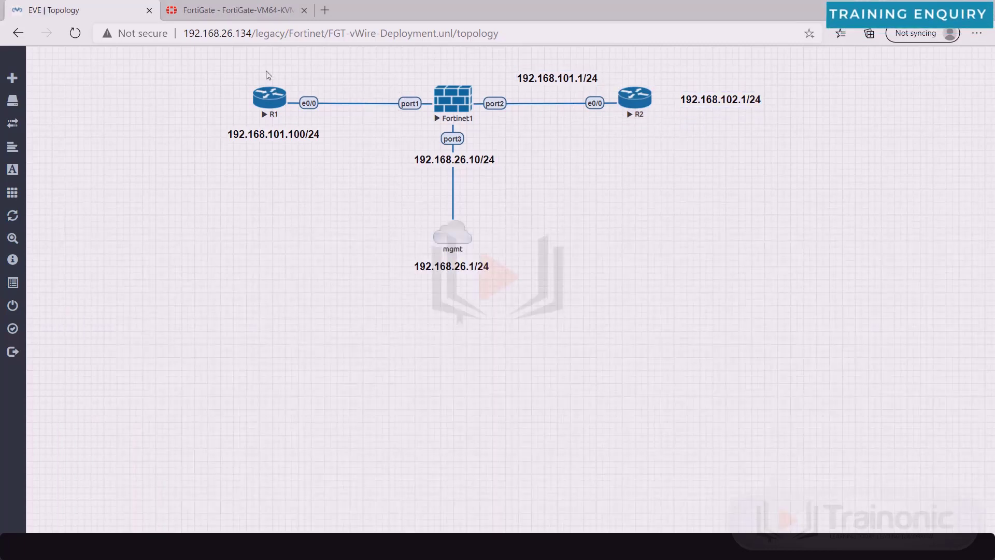
pyautogui.click(234, 10)
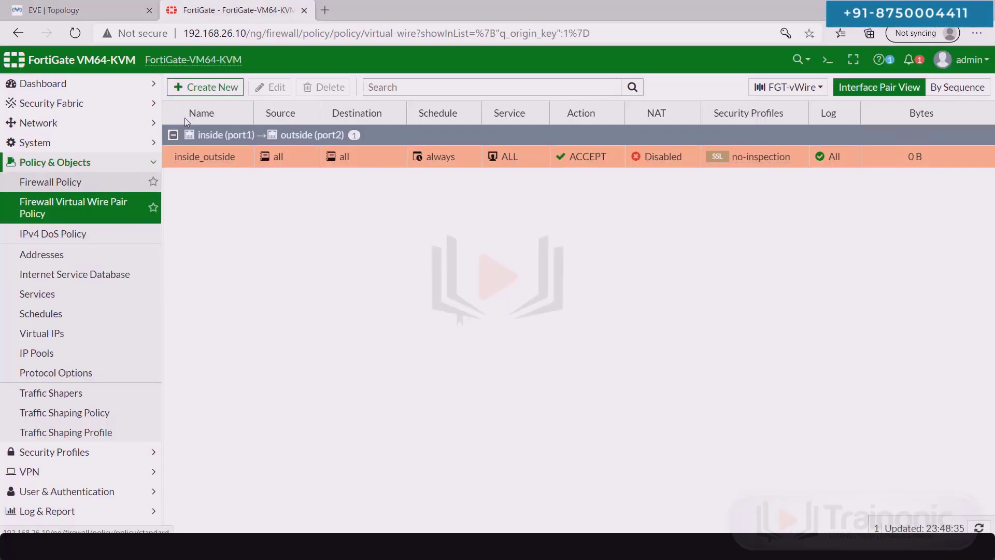
pyautogui.click(207, 87)
pyautogui.click(302, 123)
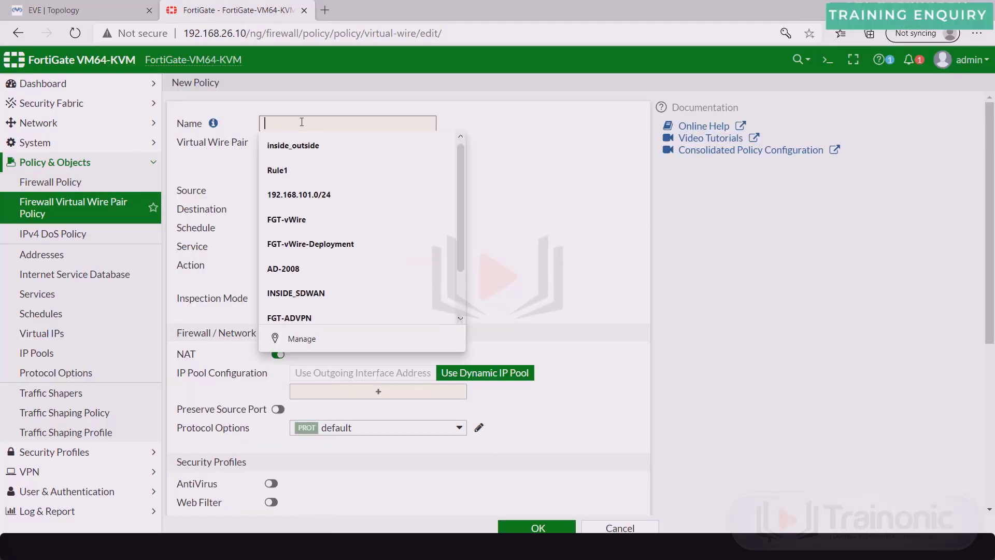
pyautogui.write('c')
pyautogui.write('side_in')
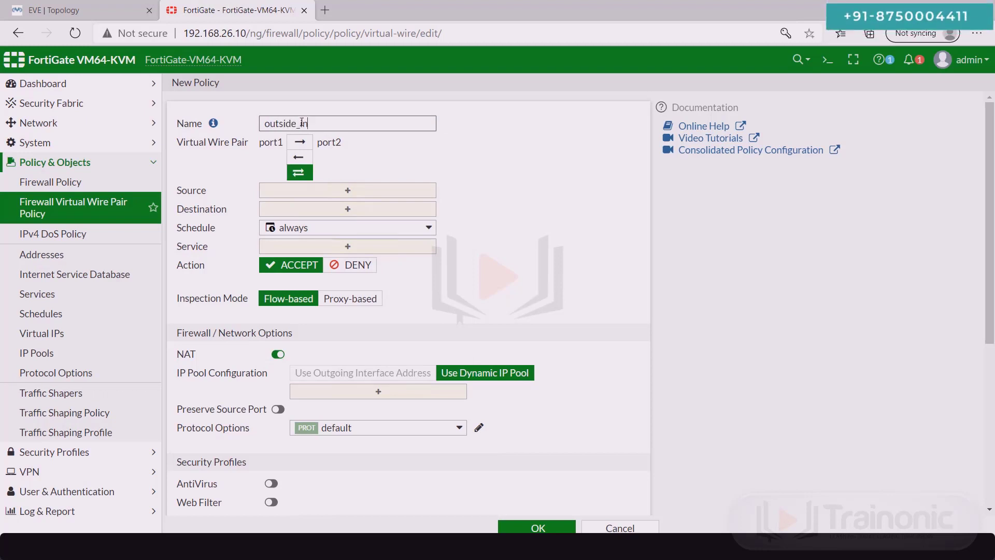
pyautogui.write('e')
pyautogui.click(299, 158)
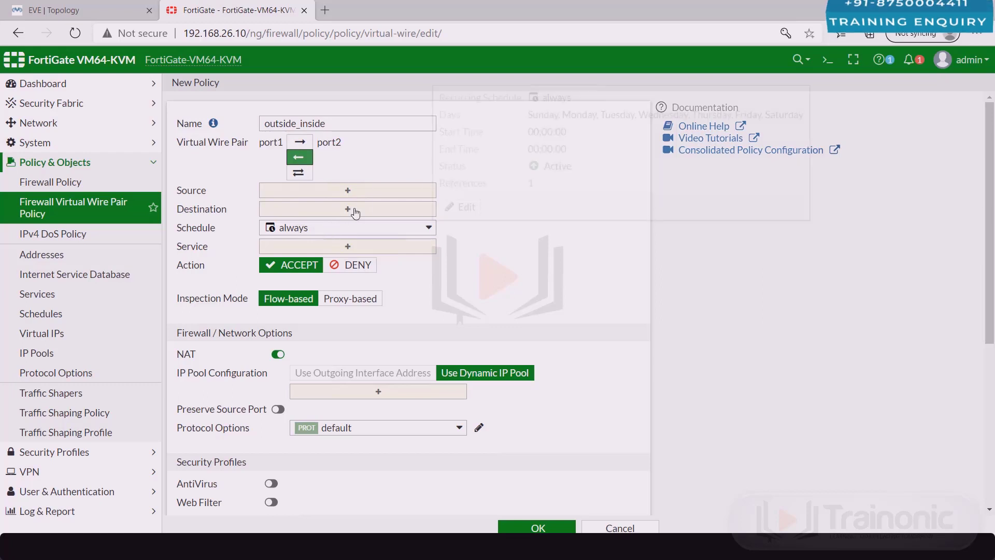
pyautogui.click(374, 193)
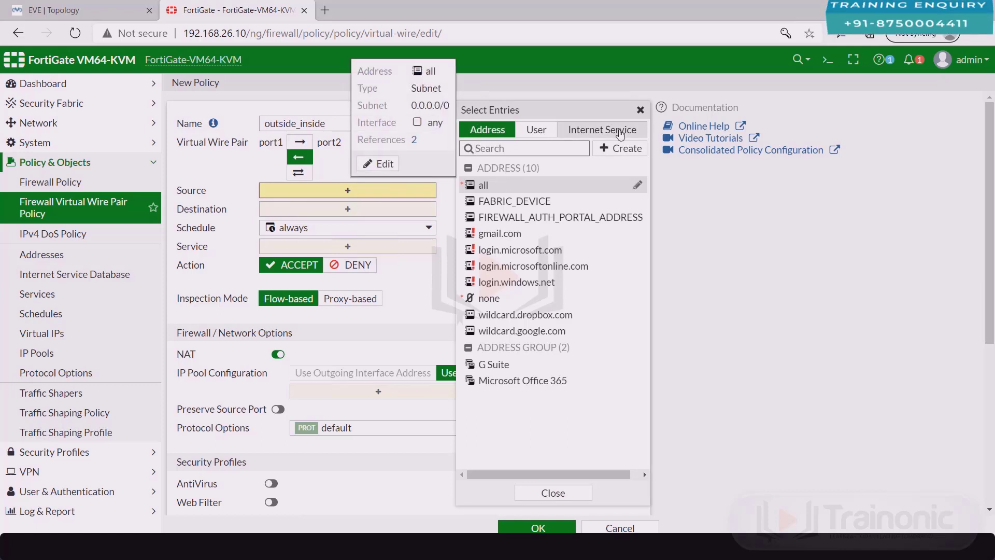
# Create an address object named 192.168.102.0/24 with subnet 192.168.102.0/24
pyautogui.click(620, 148)
pyautogui.click(492, 189)
pyautogui.write('1')
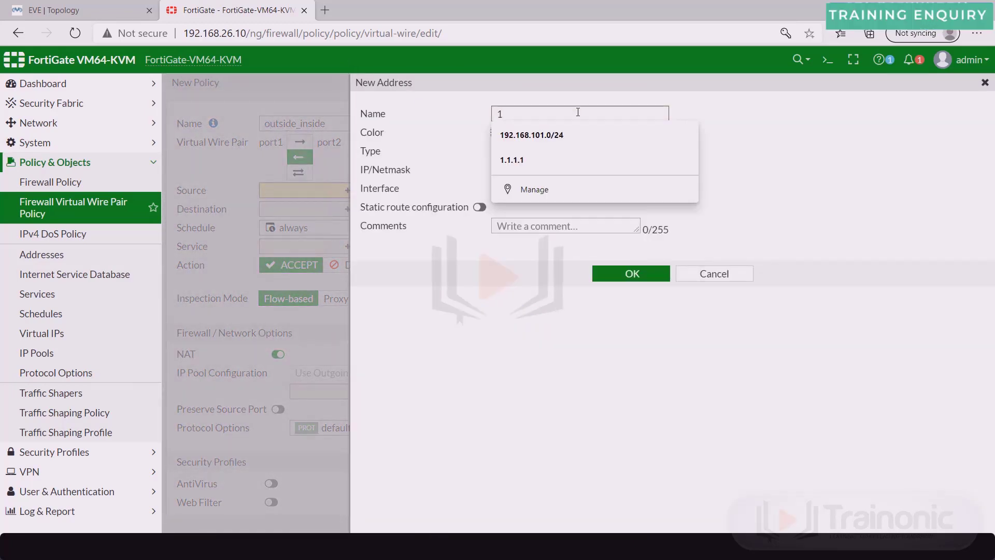
pyautogui.write('94')
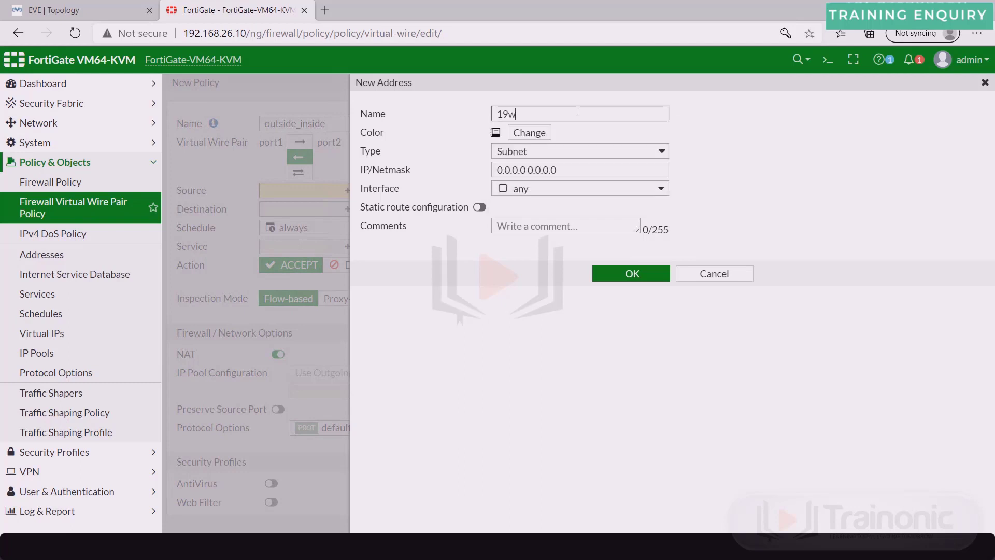
pyautogui.press('BackSpace')
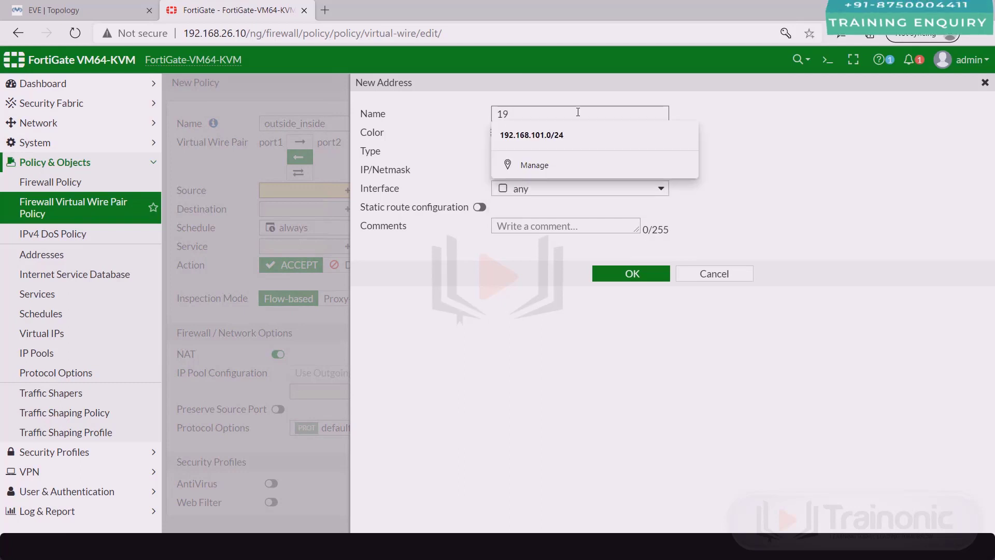
pyautogui.press('BackSpace')
pyautogui.write('92.168.101')
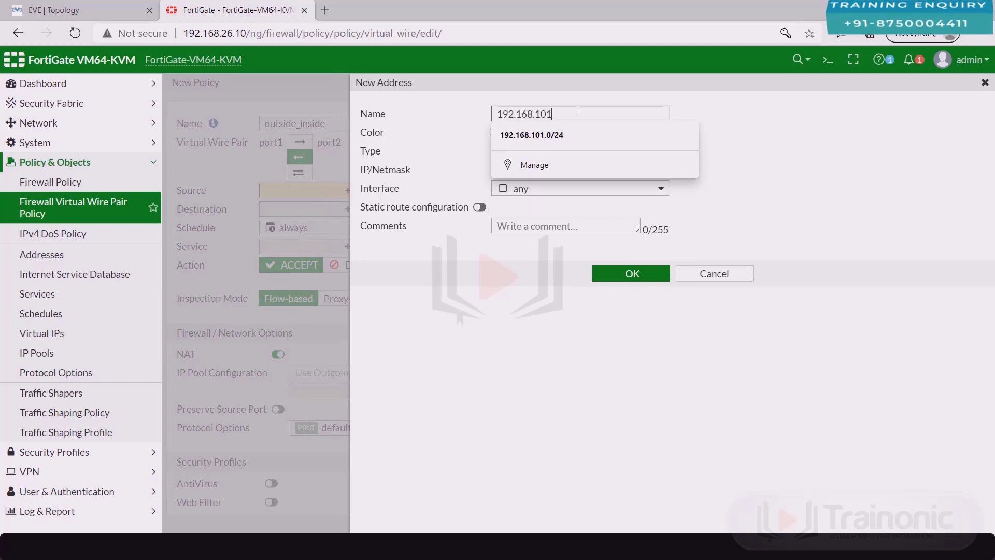
pyautogui.press('BackSpace')
pyautogui.write('2.0/24')
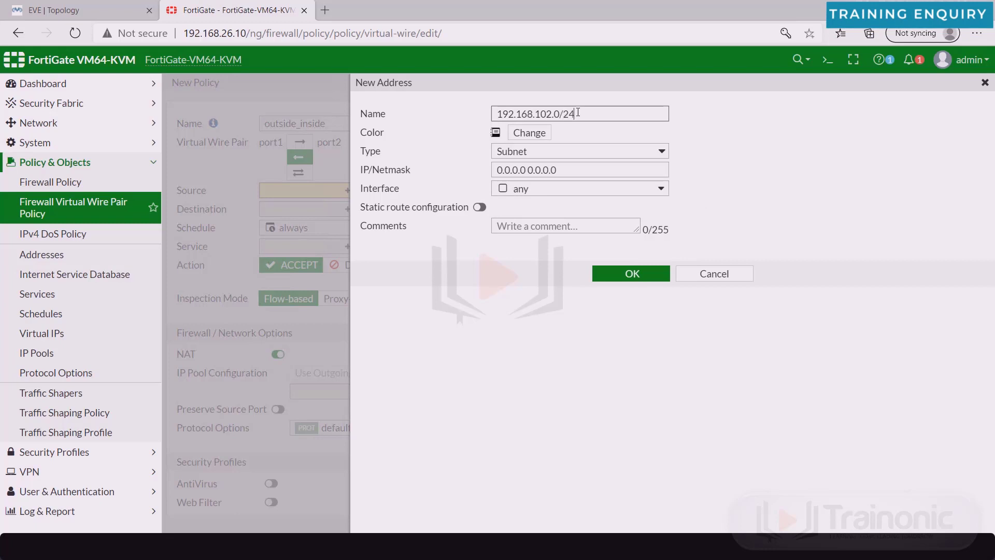
pyautogui.hotkey('ctrl', 'a')
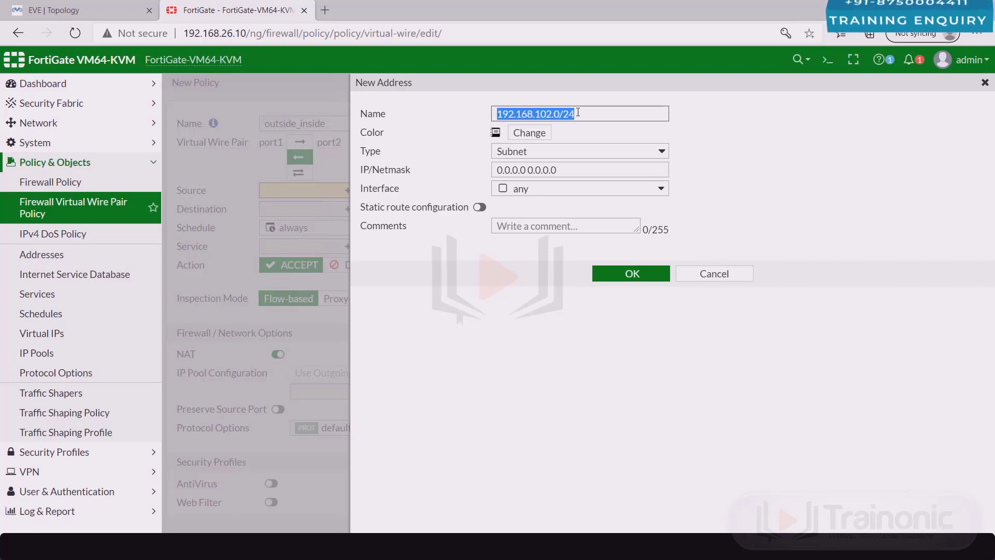
pyautogui.doubleClick(533, 170)
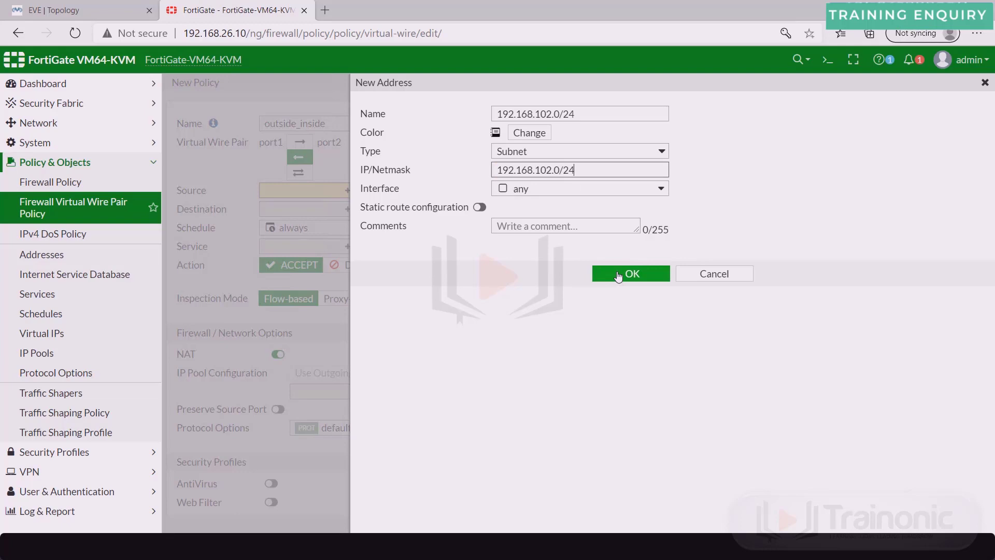
pyautogui.click(619, 273)
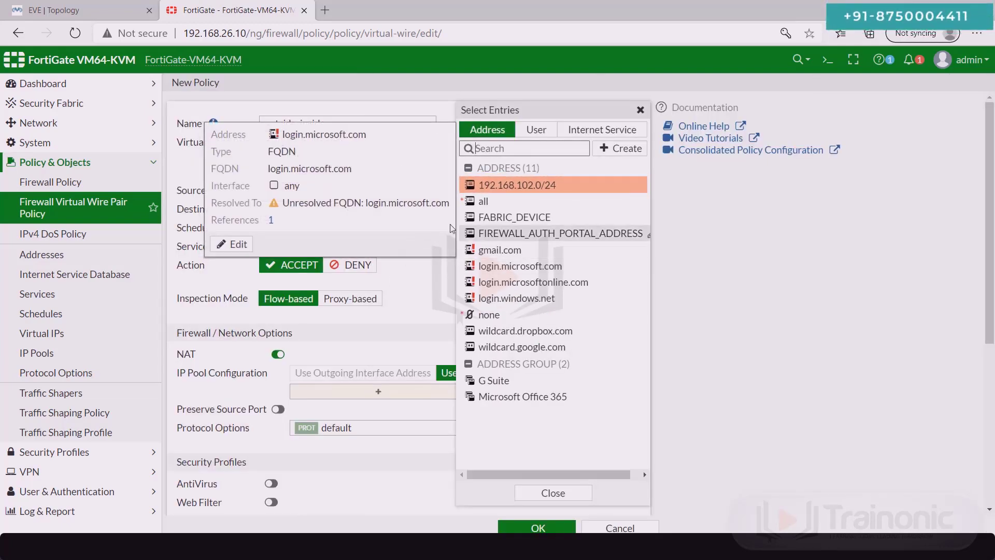
# Select 192.168.102.0/24 as the outside_inside policy source
pyautogui.click(438, 93)
pyautogui.click(361, 190)
pyautogui.click(539, 186)
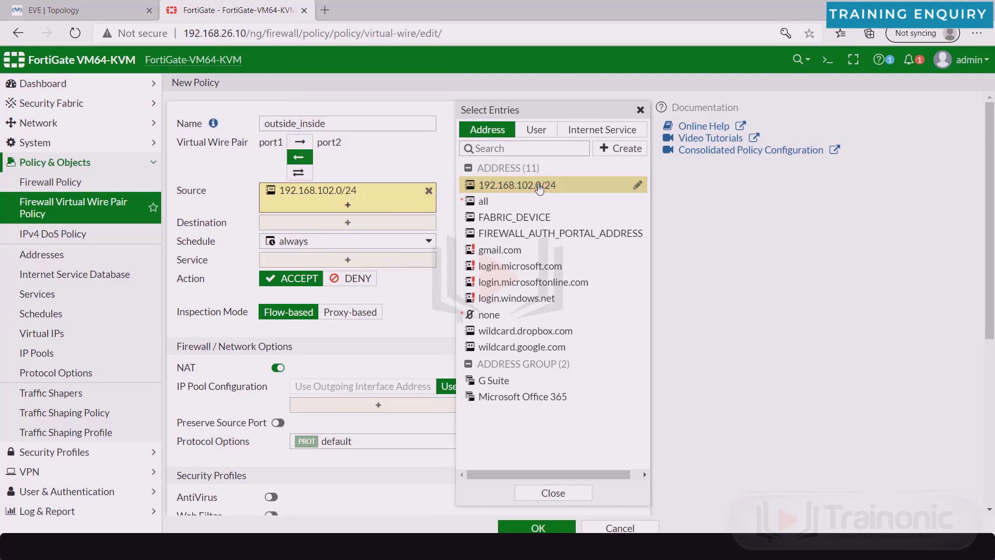
# From the Destination field, create address 192.168.101.0/24 with subnet 192.168.101.0/24 and save it
pyautogui.click(373, 223)
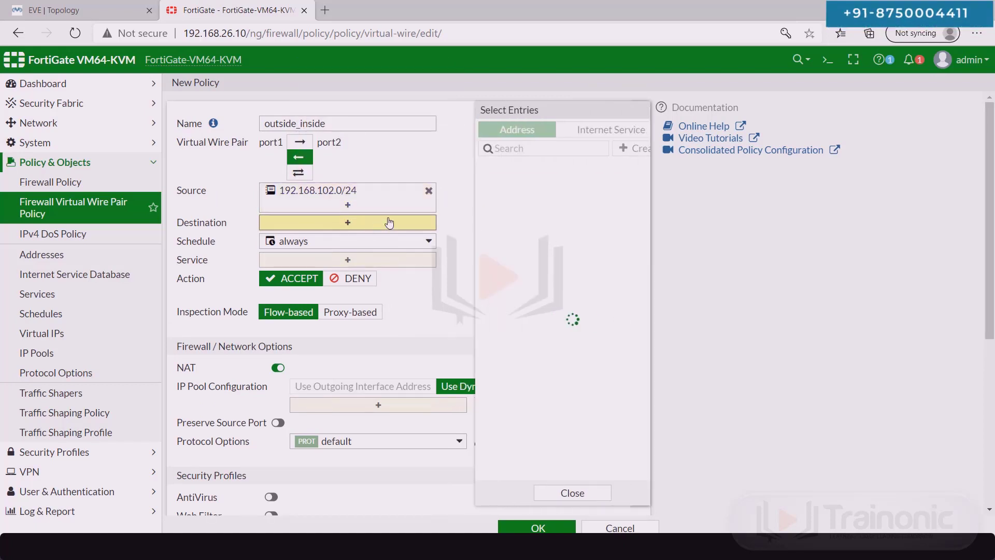
pyautogui.click(620, 149)
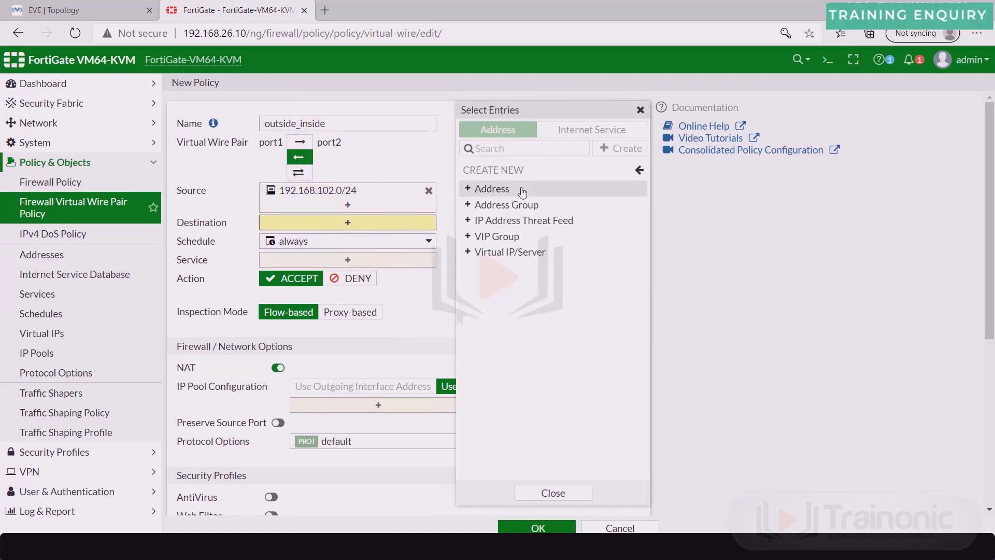
pyautogui.click(491, 189)
pyautogui.click(579, 114)
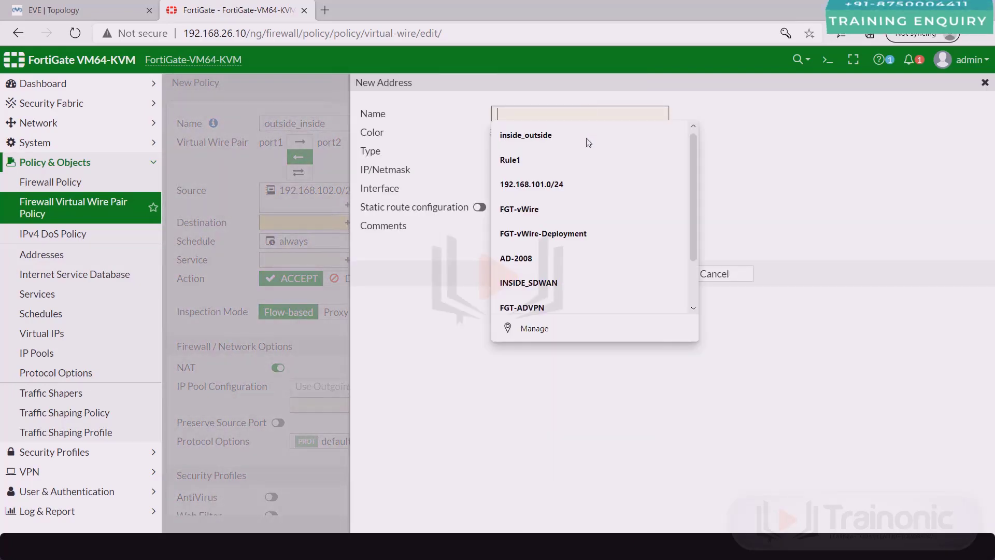
pyautogui.click(581, 184)
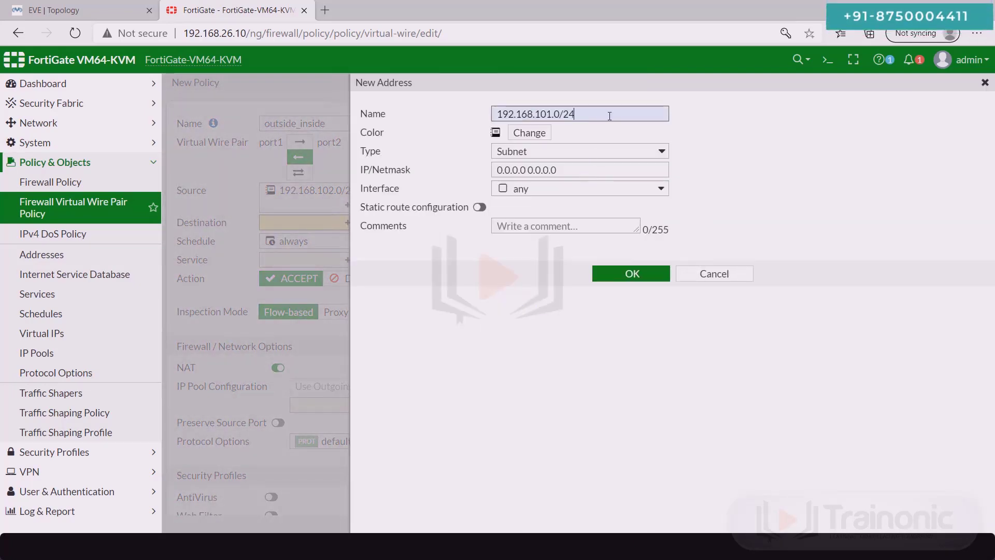
pyautogui.click(579, 170)
pyautogui.write('192.168.101.0/24')
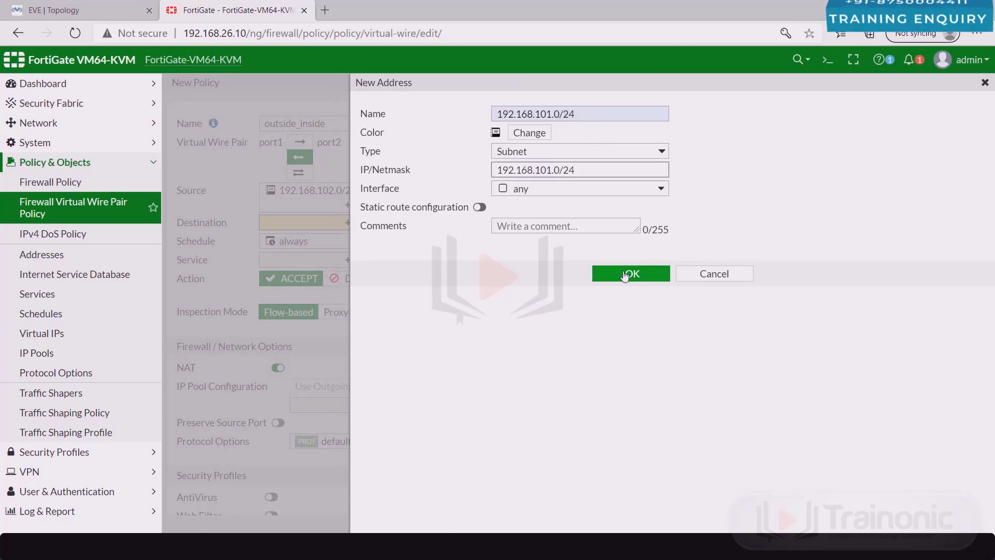
pyautogui.click(631, 273)
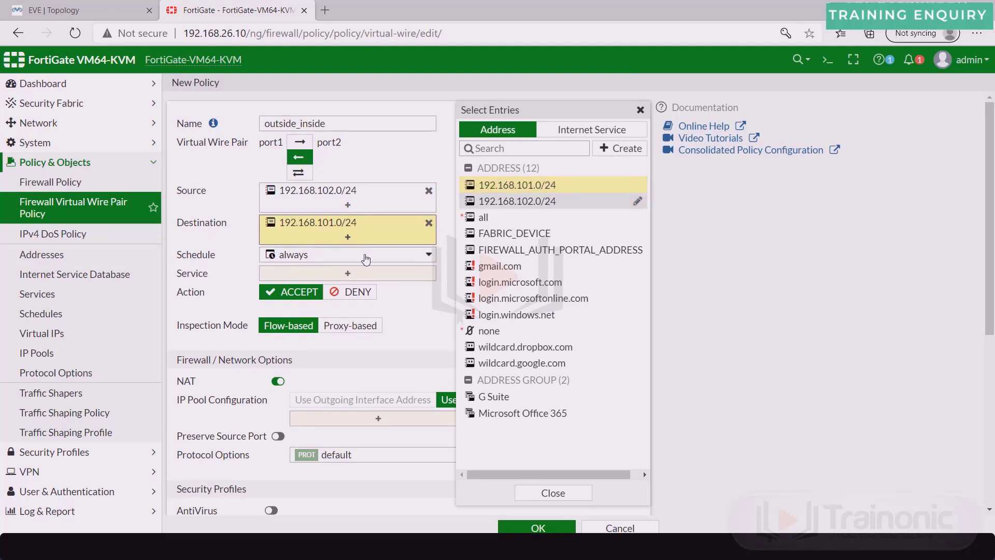
# Set service ALL, disable NAT, log all sessions, and save outside_inside
pyautogui.click(347, 273)
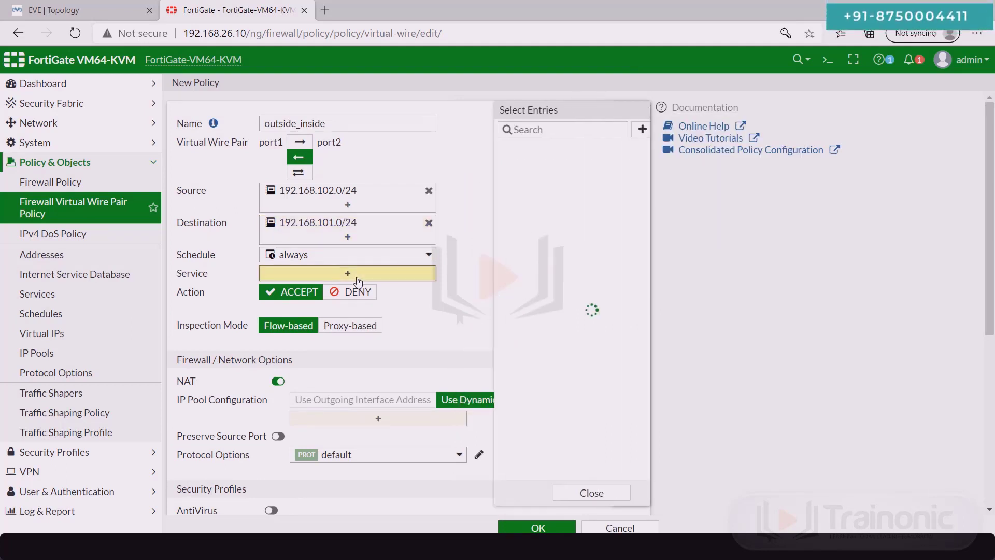
pyautogui.click(486, 180)
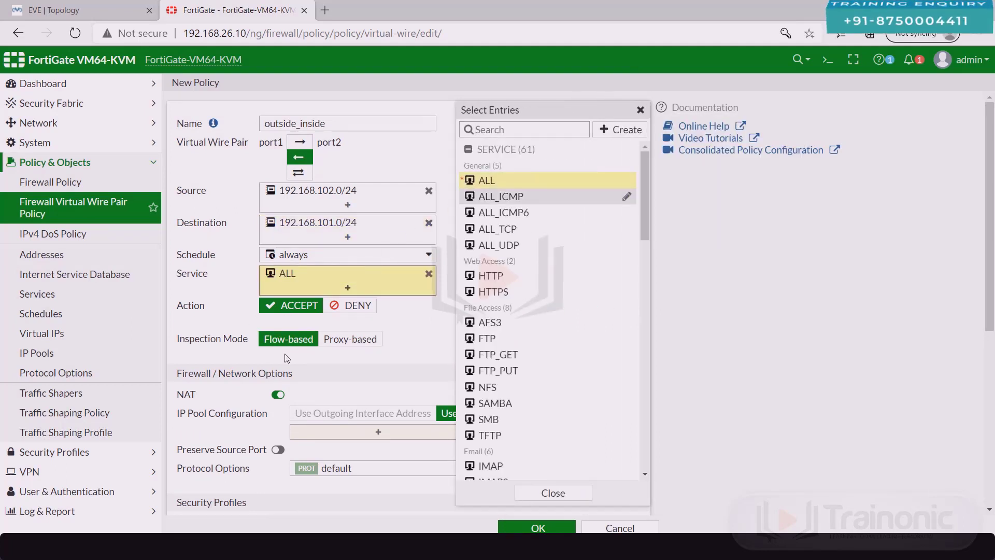
pyautogui.click(278, 380)
pyautogui.scroll(-5, 282, 381)
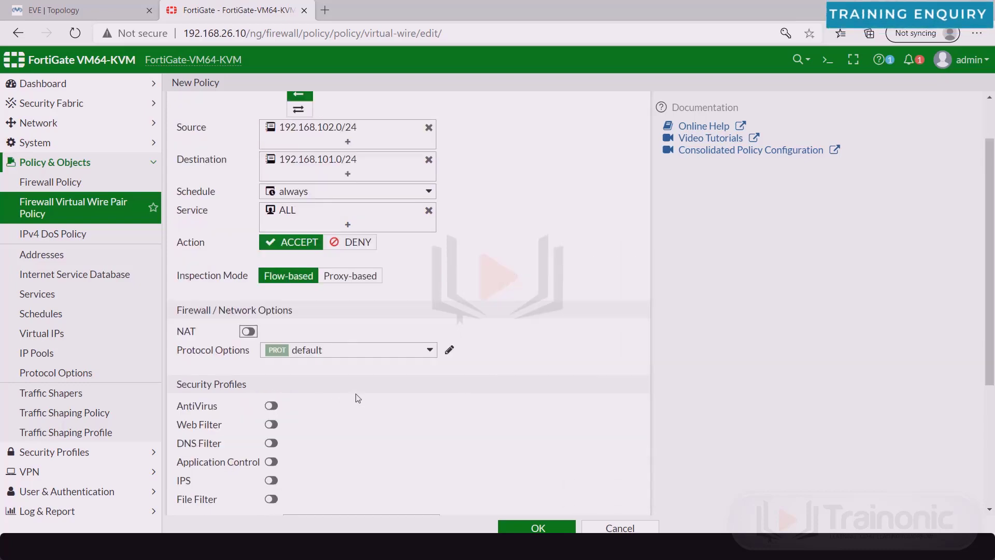
pyautogui.scroll(-5, 311, 350)
pyautogui.click(454, 374)
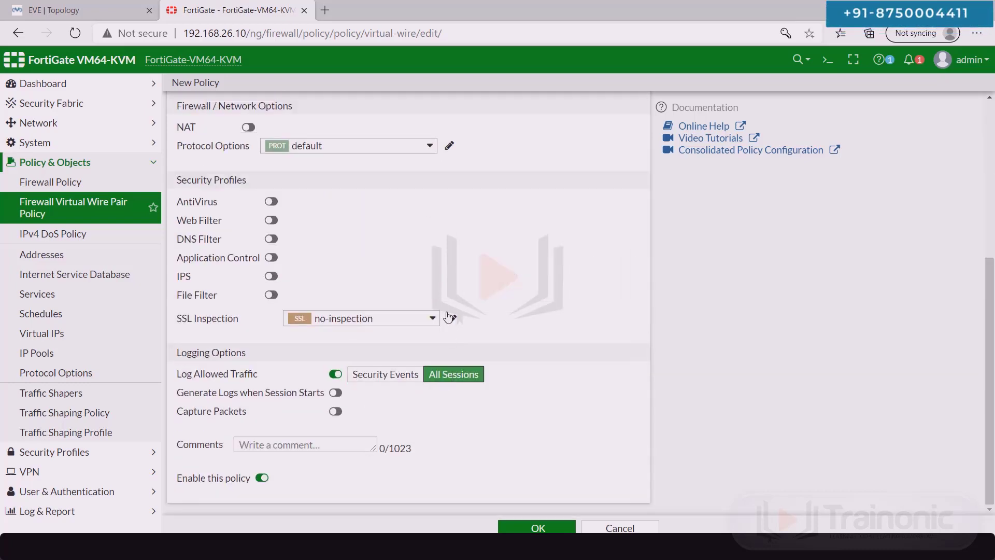
pyautogui.scroll(5, 446, 311)
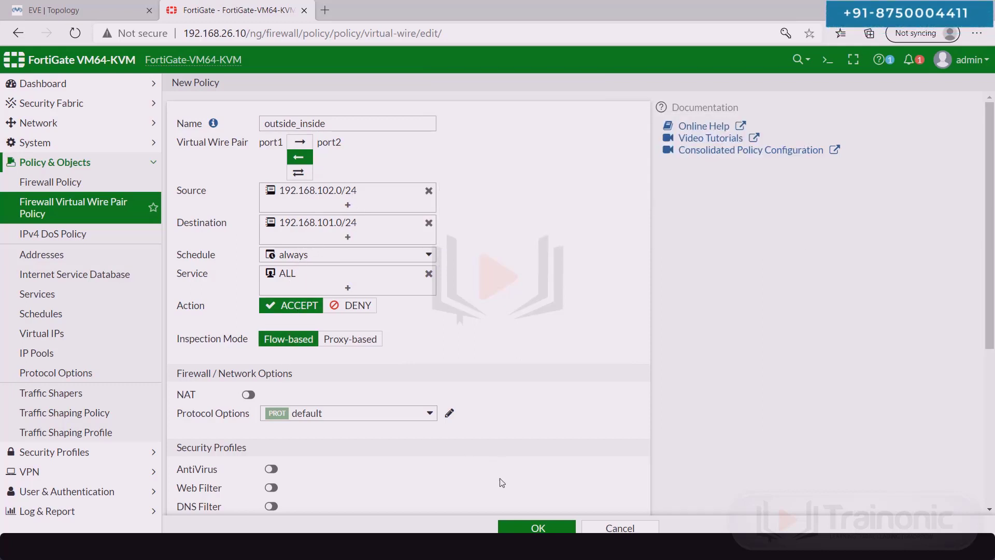
pyautogui.scroll(-5, 389, 350)
pyautogui.scroll(-3, 427, 389)
pyautogui.scroll(6, 469, 441)
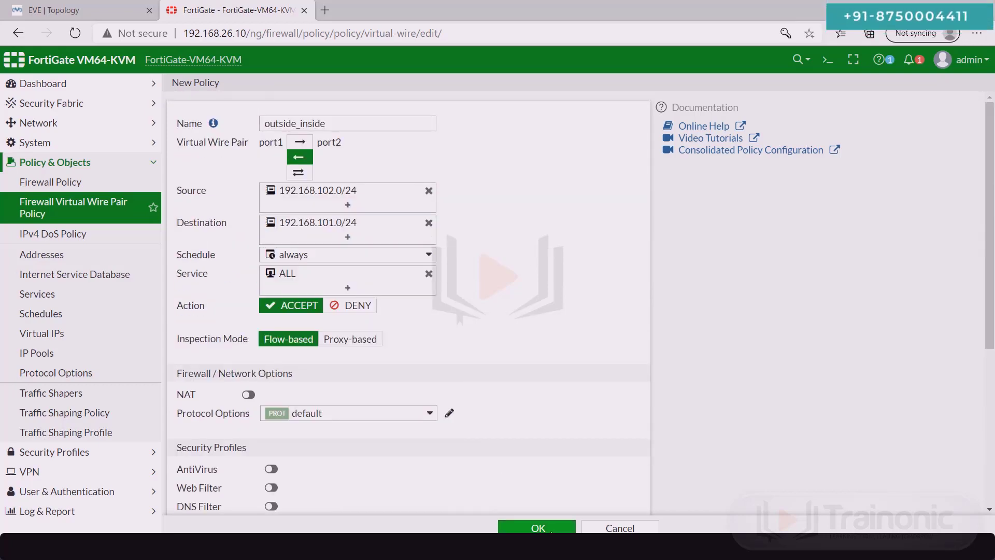
pyautogui.click(538, 528)
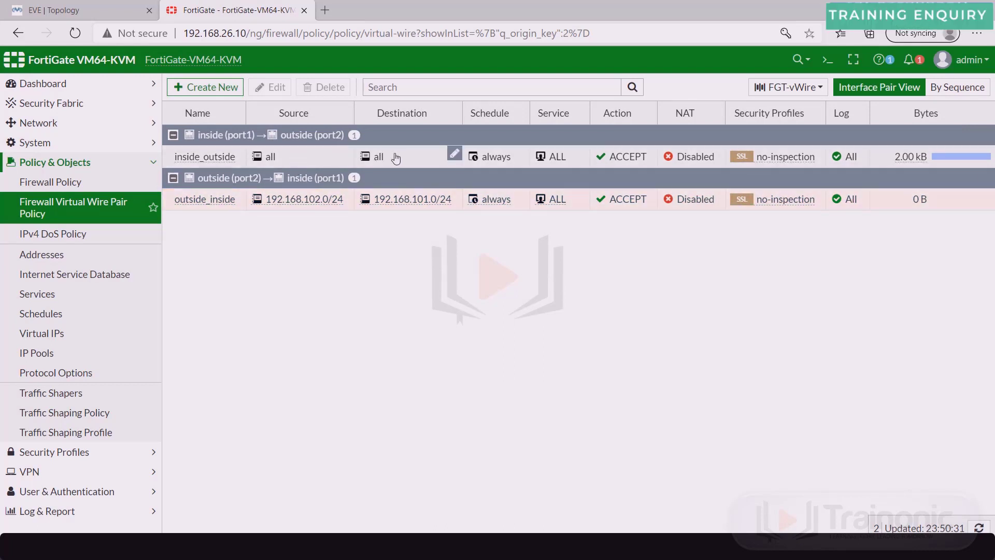
pyautogui.moveTo(408, 199)
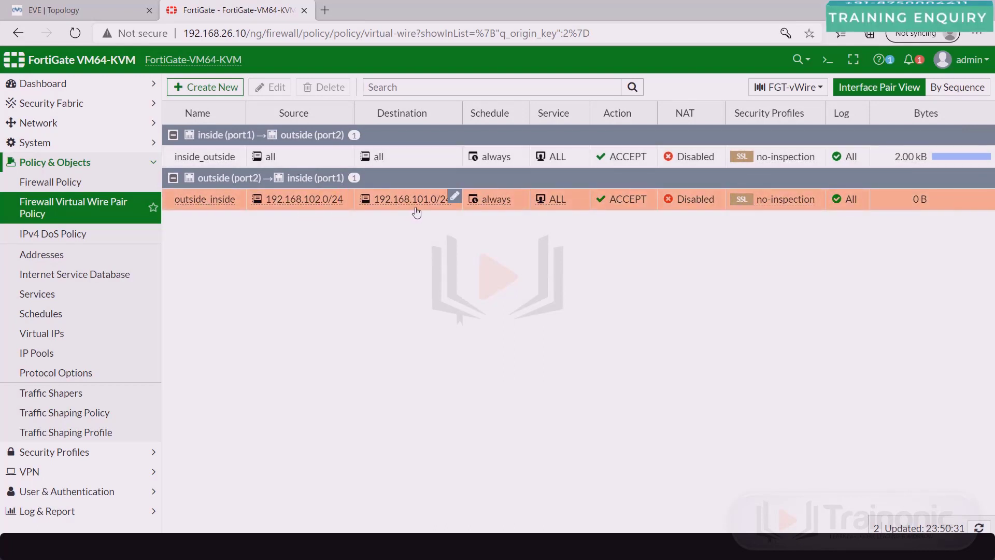
# From R2, ping 192.168.101.100 plainly and with source ethernet 0/1
pyautogui.click(112, 13)
pyautogui.hotkey('alt', 'Tab')
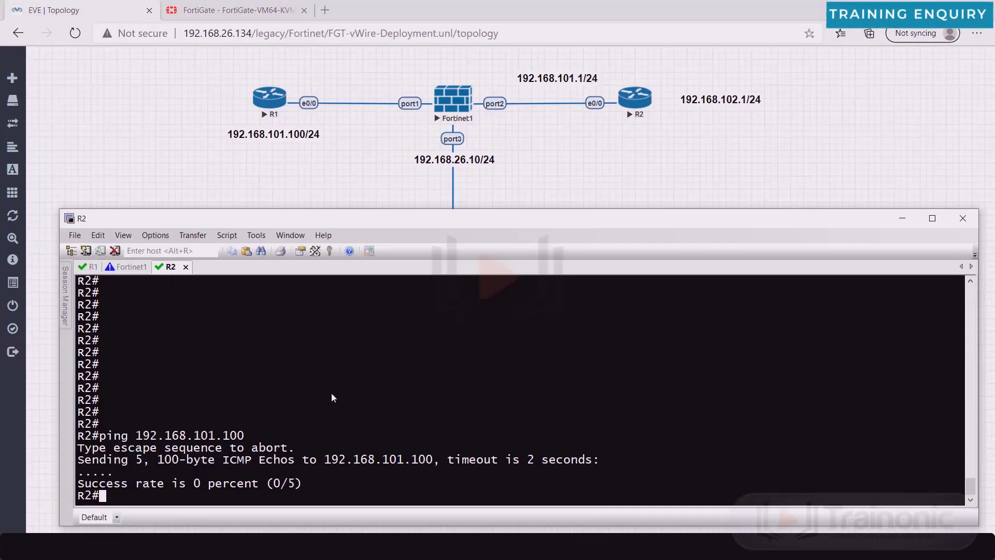
pyautogui.press('Return')
pyautogui.press('Return')
pyautogui.press('Return')
pyautogui.press('Return')
pyautogui.press('Return')
pyautogui.press('Return')
pyautogui.press('Up')
pyautogui.press('Return')
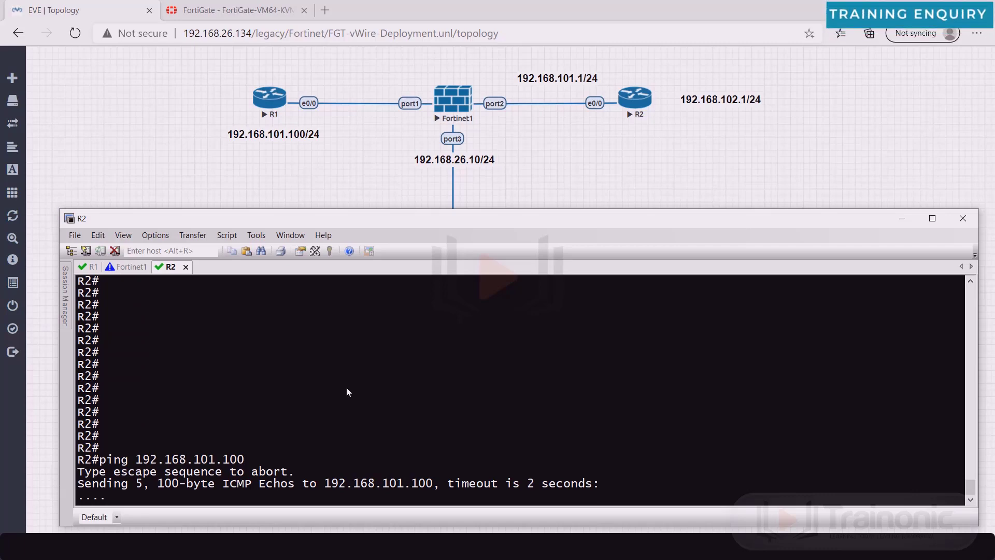
pyautogui.press('Up')
pyautogui.write('source ethernet 0/1')
pyautogui.press('Return')
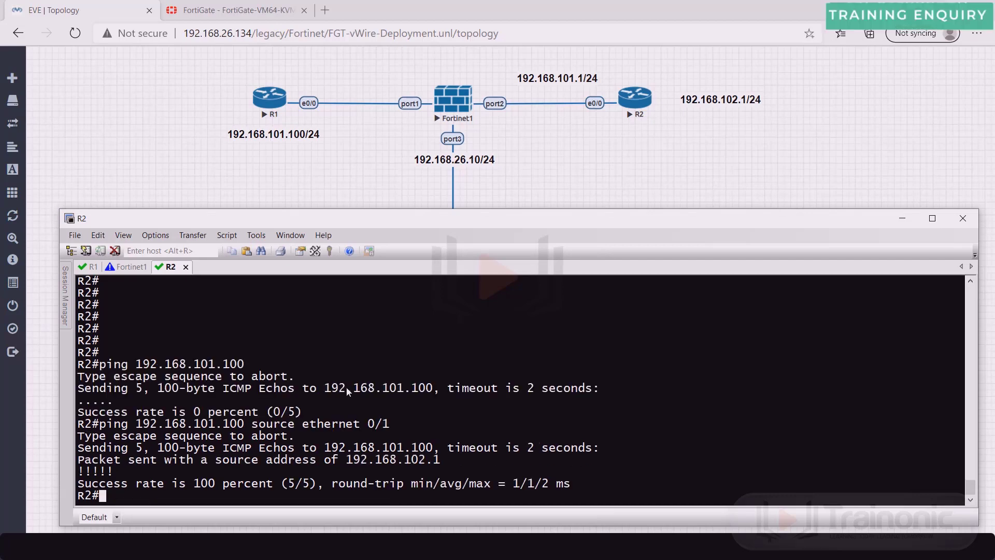
# Highlight source 192.168.102.1 and destination 192.168.101.100 in R2's ping output
pyautogui.press('Return')
pyautogui.press('Return')
pyautogui.press('Return')
pyautogui.press('Return')
pyautogui.press('Return')
pyautogui.press('Return')
pyautogui.press('Up')
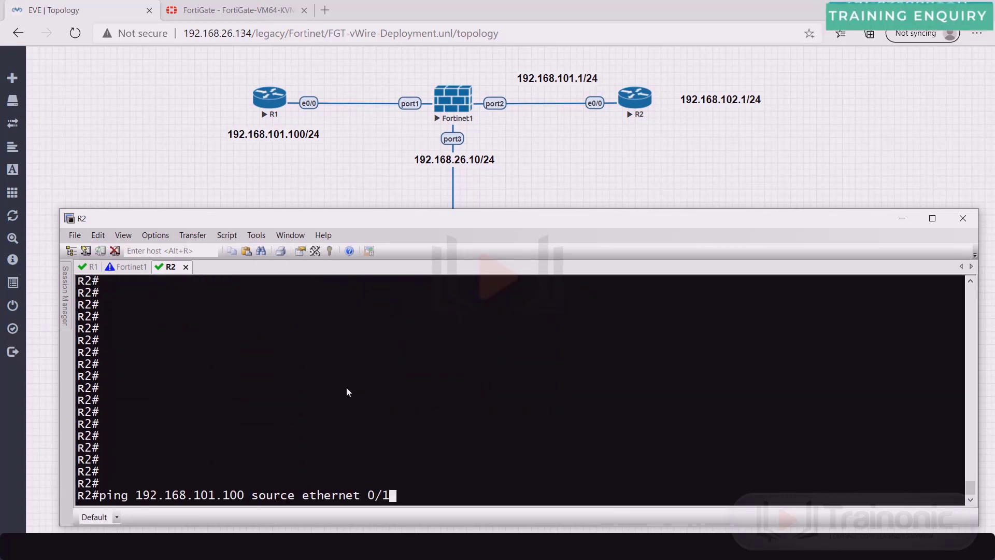
pyautogui.press('Return')
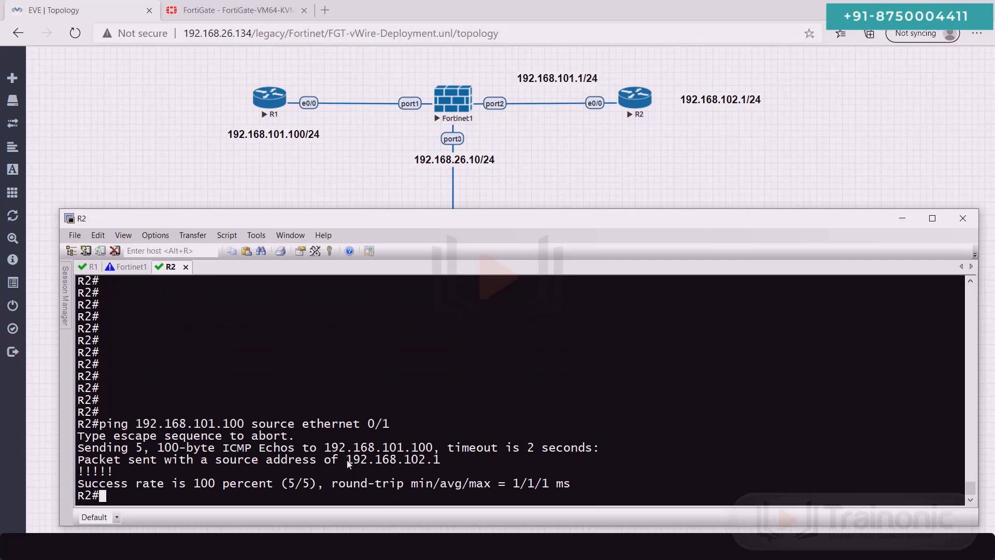
pyautogui.moveTo(345, 459); pyautogui.dragTo(447, 458)
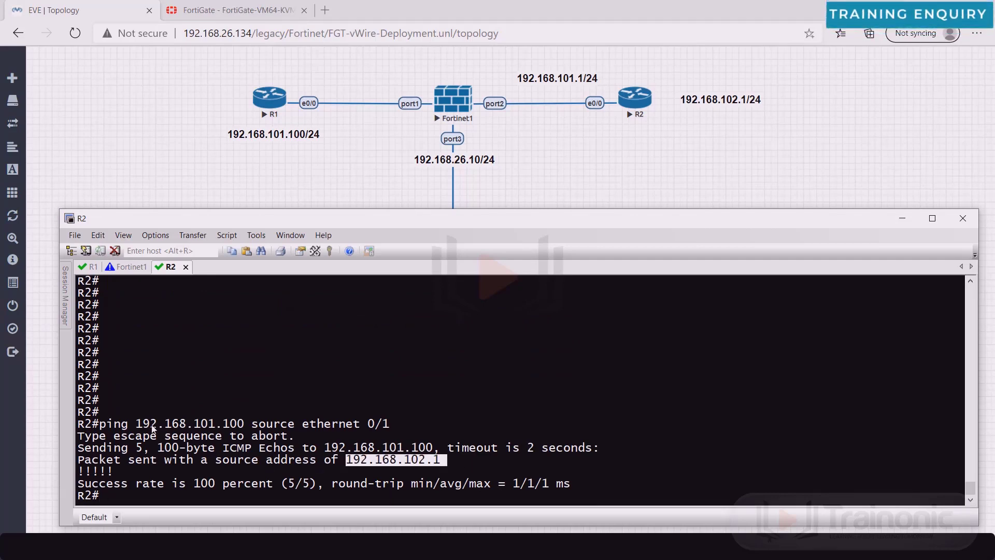
pyautogui.moveTo(136, 423); pyautogui.dragTo(246, 423)
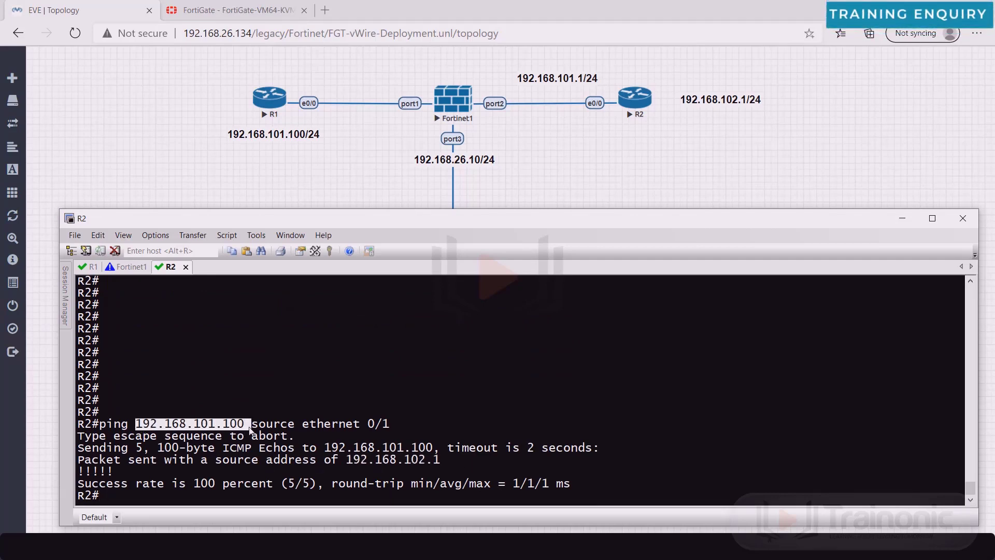
# From R1, ping 192.168.101.1 and 192.168.102.1 successfully
pyautogui.click(94, 267)
pyautogui.press('Return')
pyautogui.press('Return')
pyautogui.press('Return')
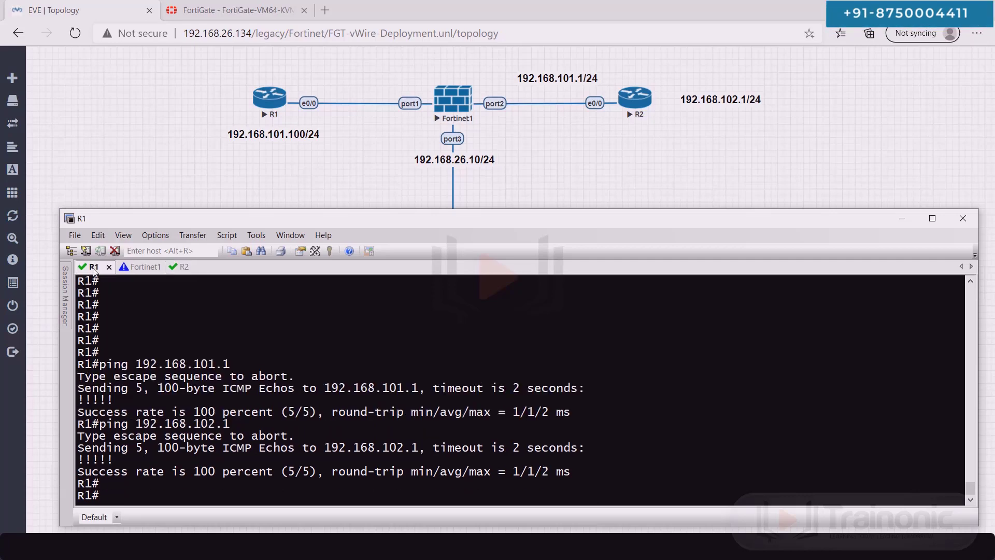
pyautogui.press('Return')
pyautogui.press('Return')
pyautogui.press('Return')
pyautogui.press('Return')
pyautogui.press('Return')
pyautogui.press('Return')
pyautogui.write('ping 192.168.101.1')
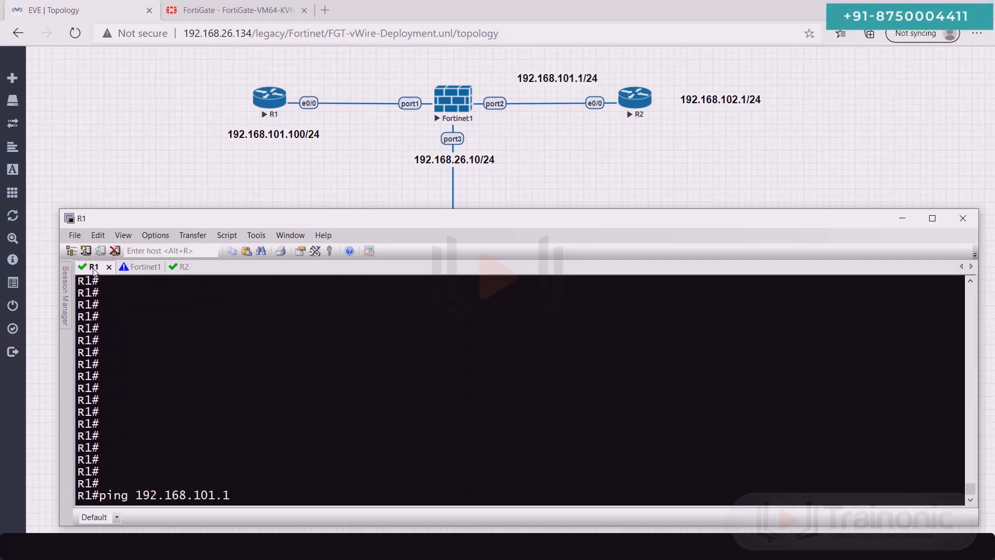
pyautogui.press('Return')
pyautogui.write('ping 192.168.102.1')
pyautogui.press('Return')
pyautogui.press('Return')
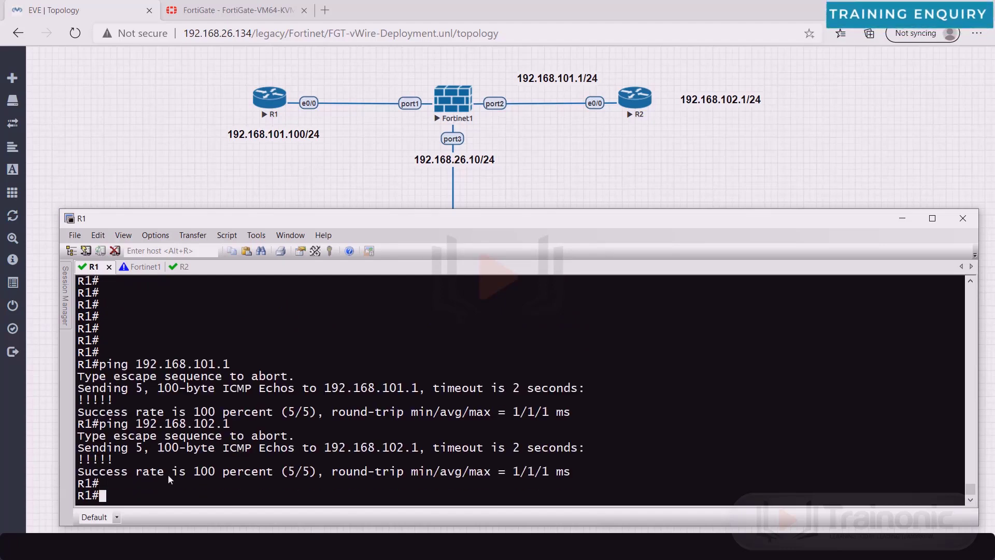
# Inspect the FGT-vWire pair (inside port1, outside port2, wildcard VLAN off) and reload the virtual wire policies
pyautogui.click(233, 10)
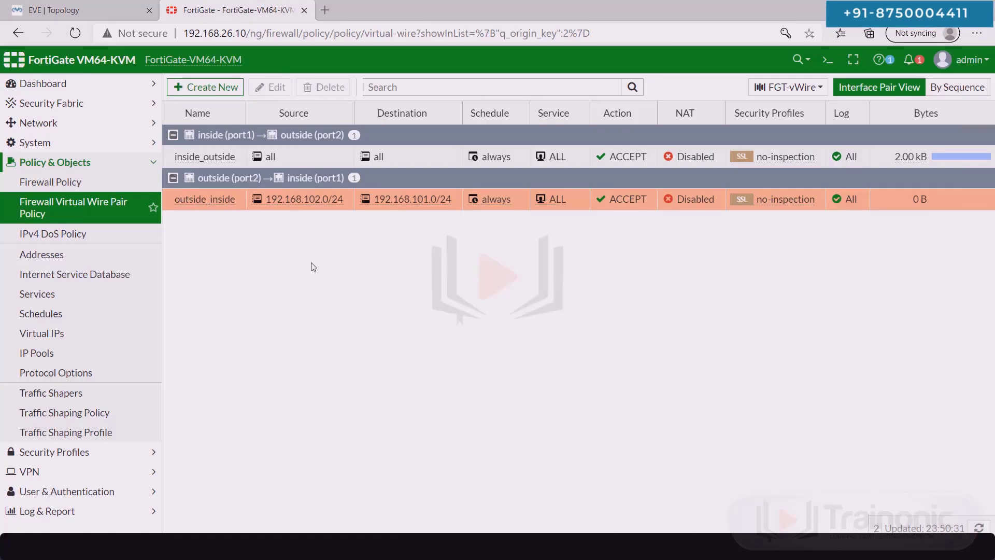
pyautogui.click(40, 123)
pyautogui.click(91, 143)
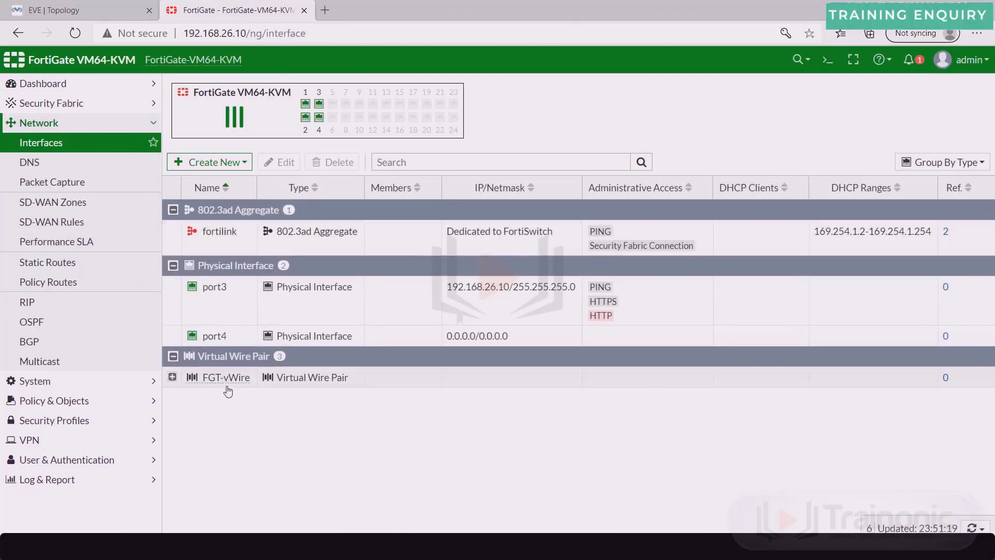
pyautogui.click(229, 379)
pyautogui.click(278, 162)
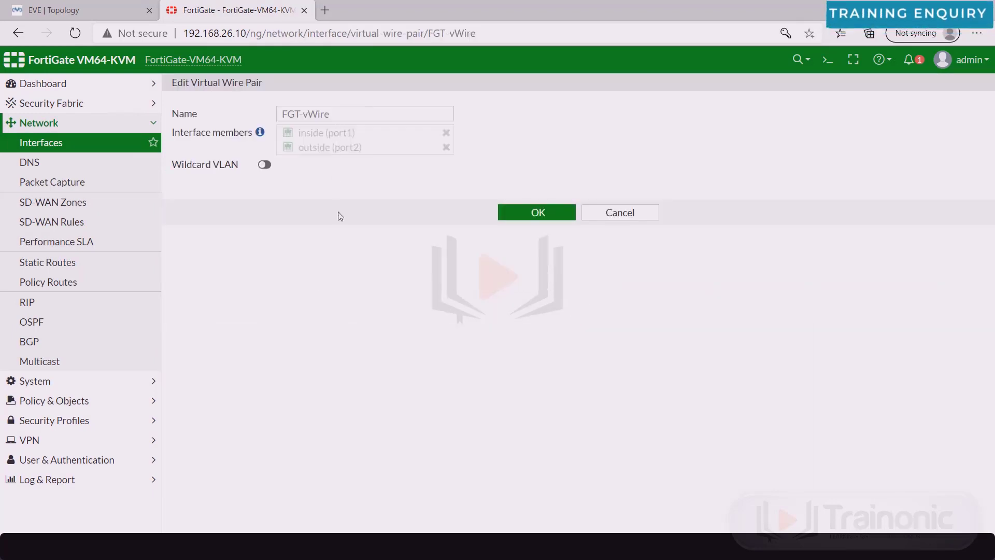
pyautogui.click(55, 400)
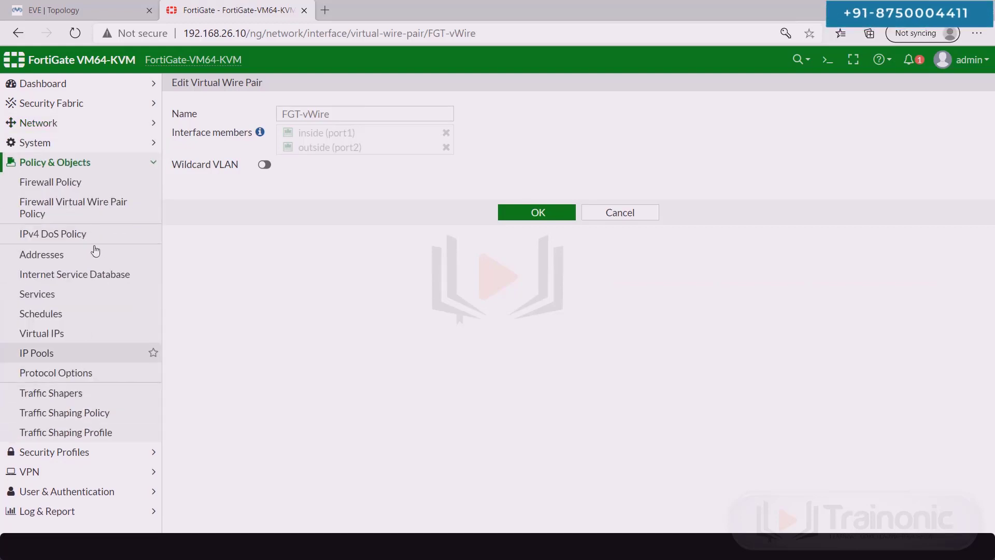
pyautogui.click(74, 207)
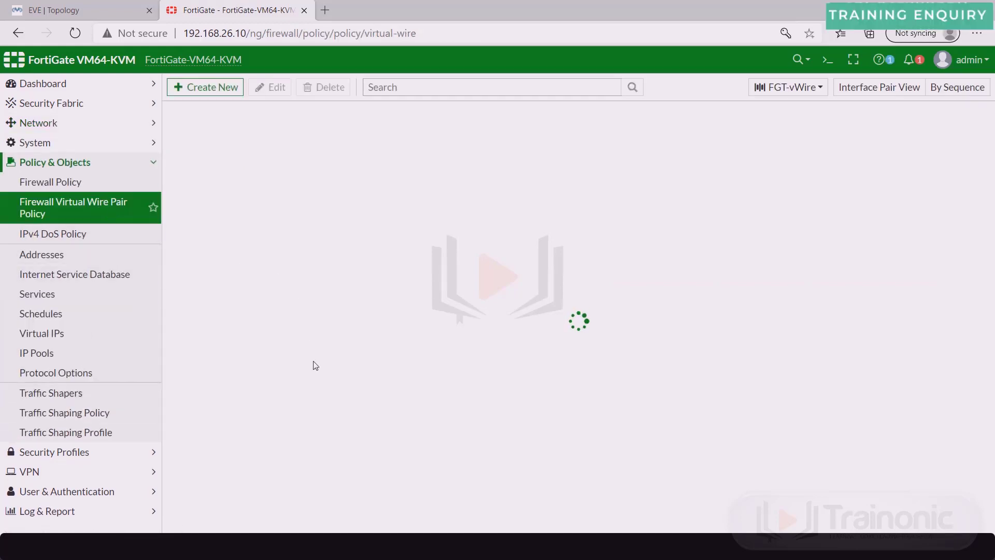